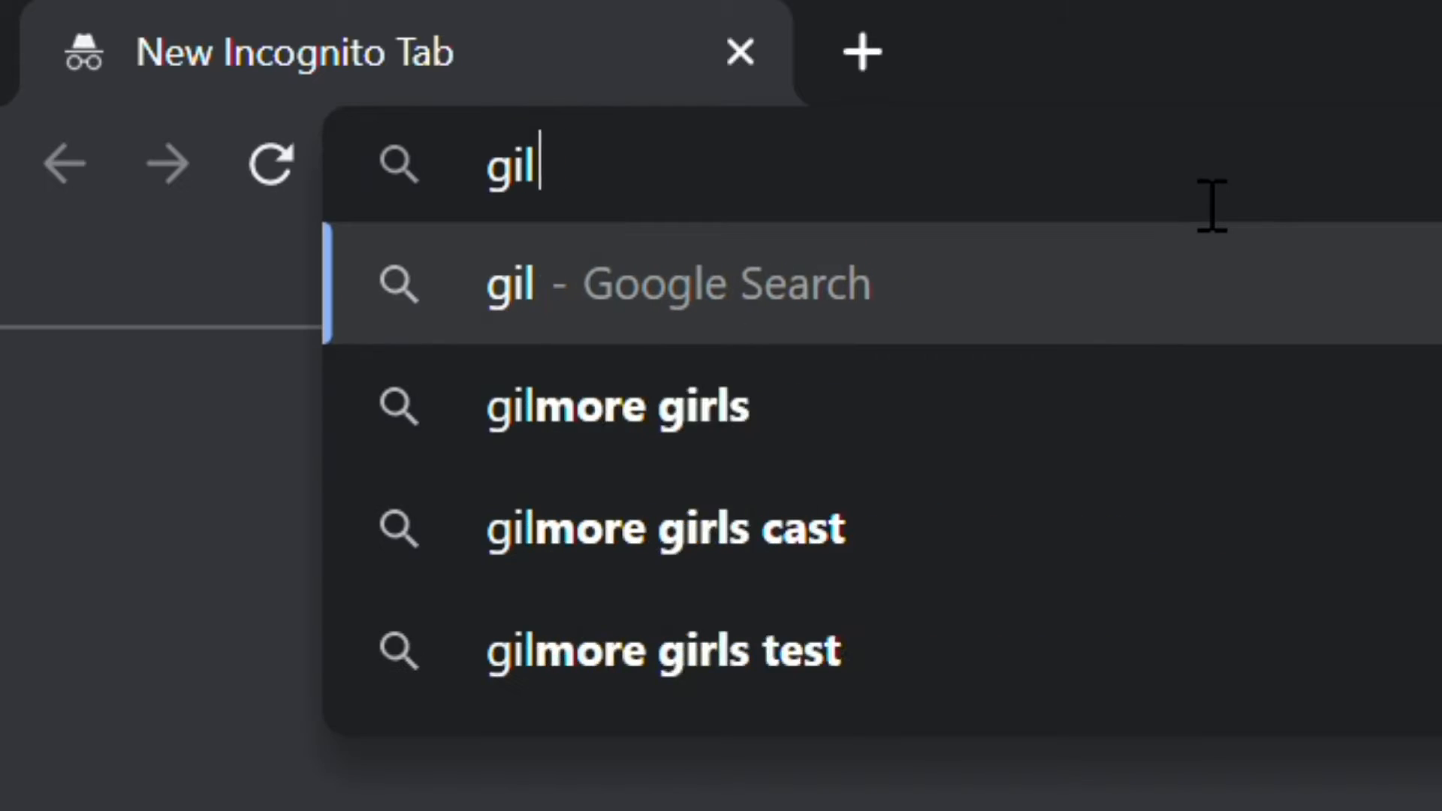
Go to gilect.com and sign up for a free web hosting account with an email address and a confirmed password
{"action": "type", "text": "m"}
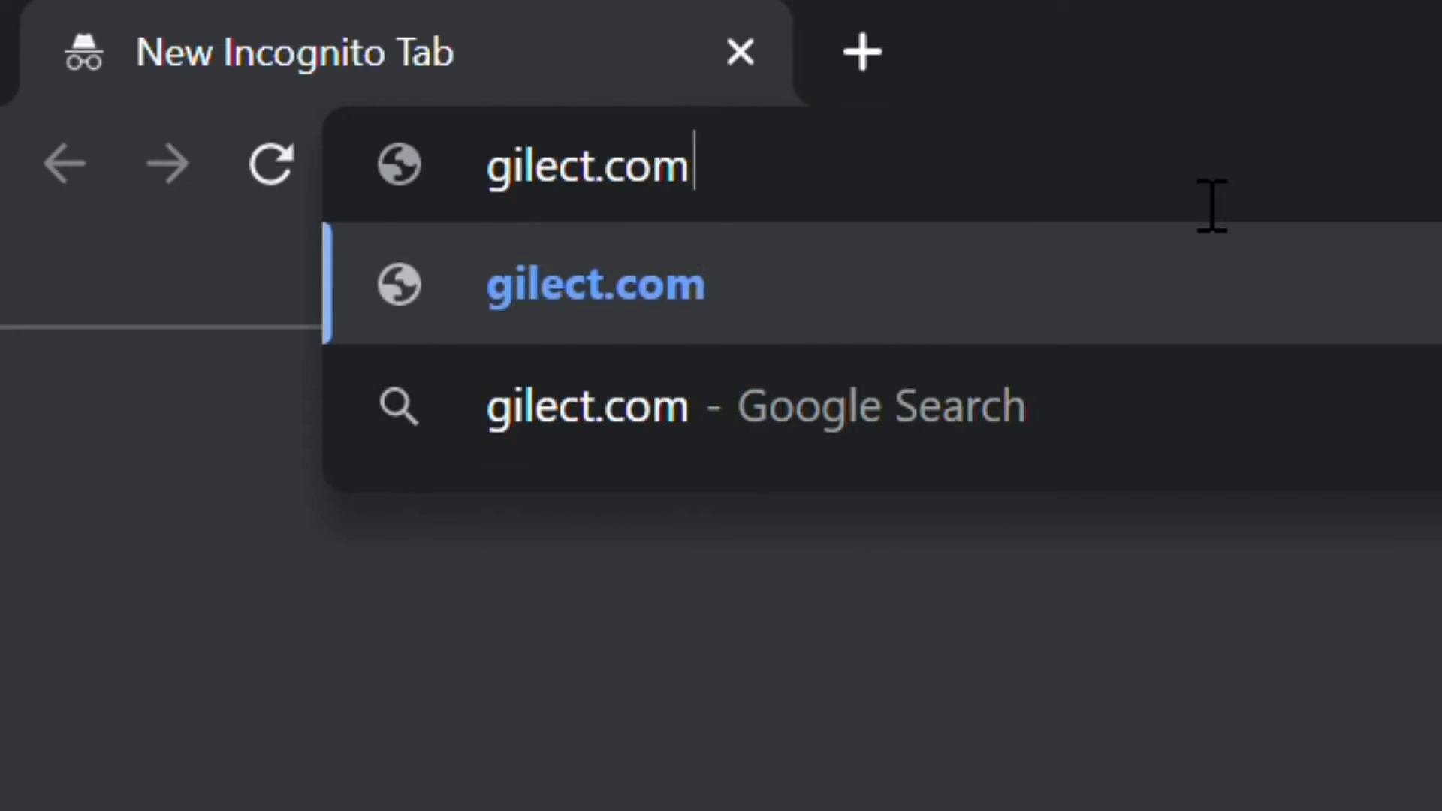
{"action": "key", "text": "Return"}
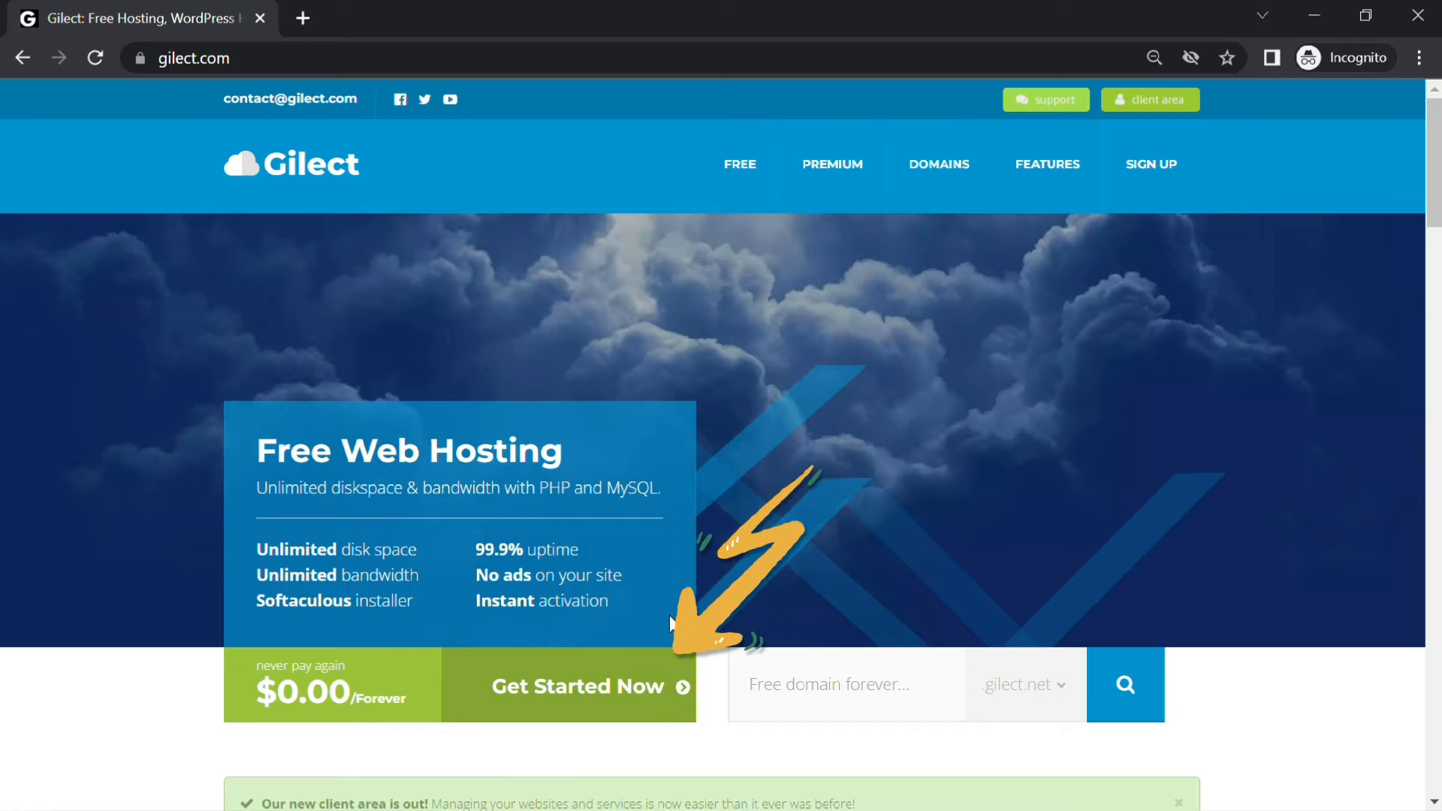
{"action": "left_click", "coordinate": [661, 700]}
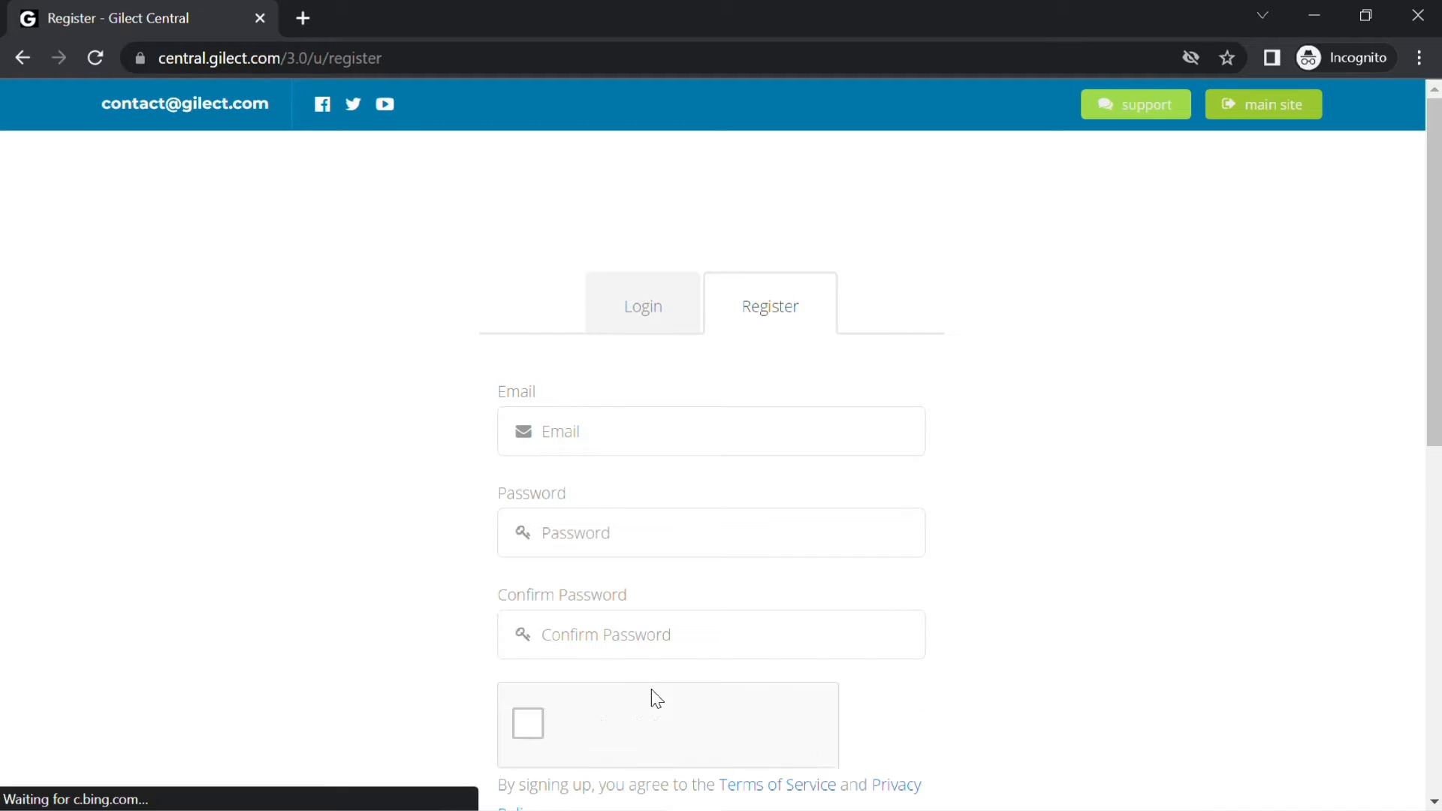
{"action": "scroll", "coordinate": [828, 337], "scroll_direction": "down", "scroll_amount": 1}
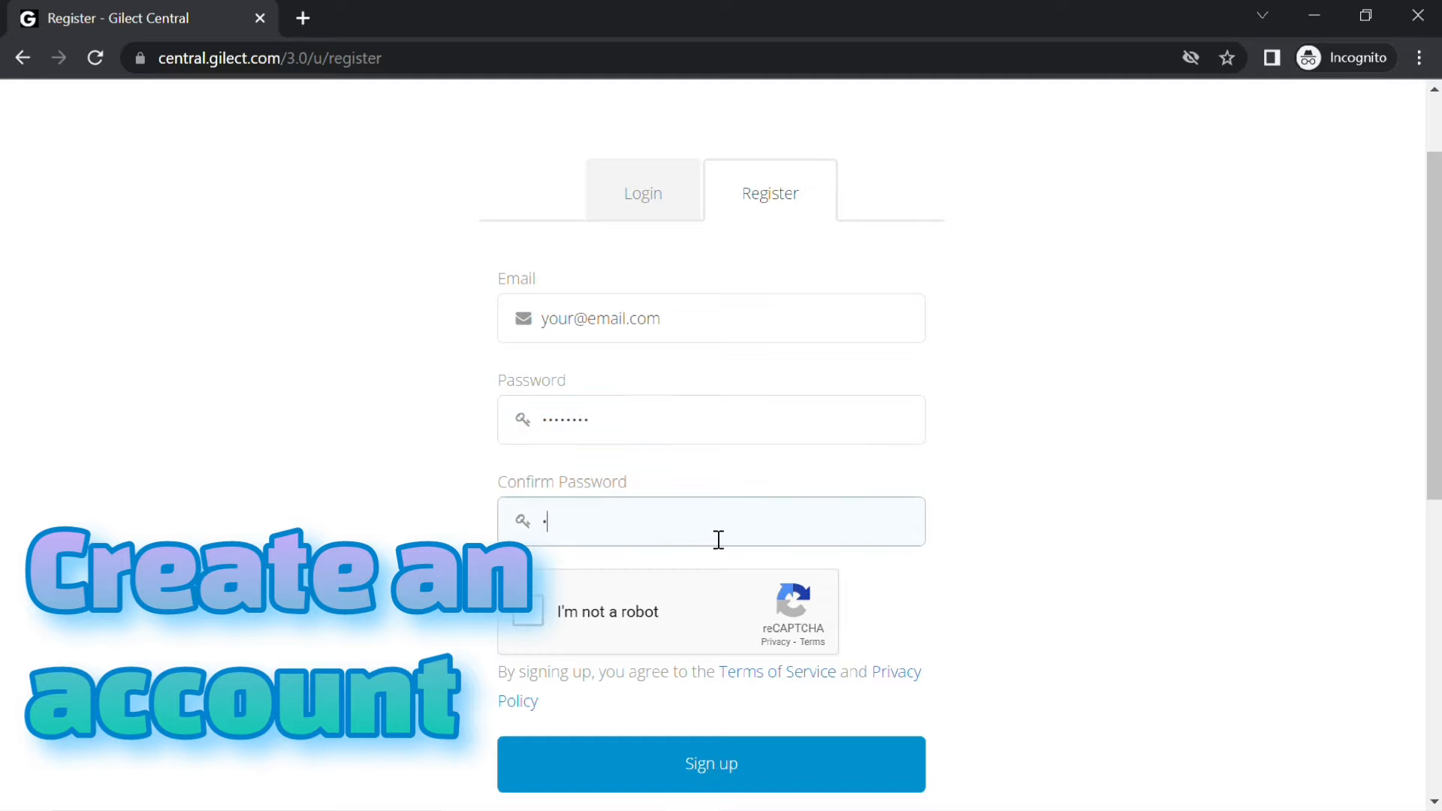
{"action": "left_click", "coordinate": [721, 764]}
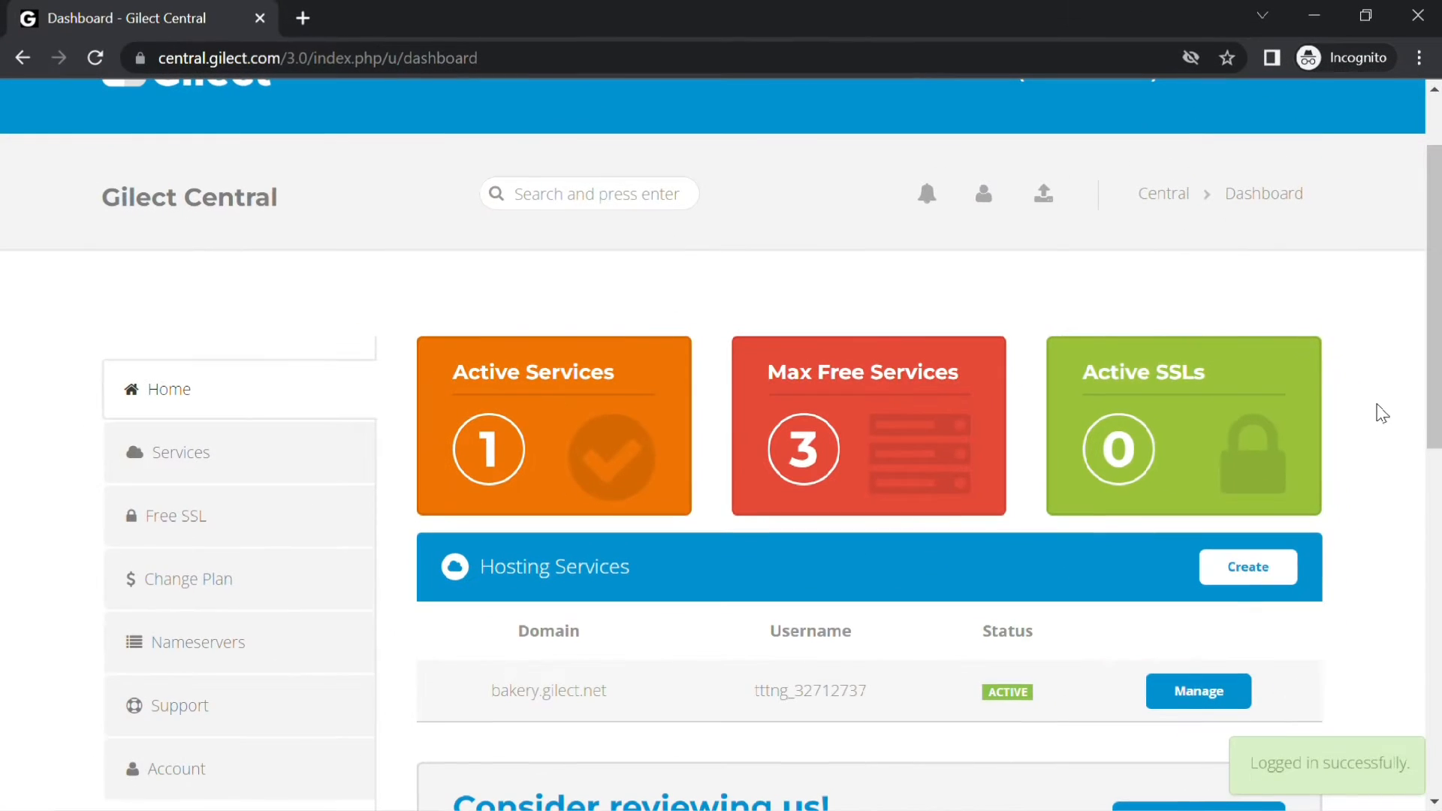
Create a new hosting service on the free subdomain yourwebsite.gilect.net, including the robot check
{"action": "scroll", "coordinate": [1382, 413], "scroll_direction": "down", "scroll_amount": 1}
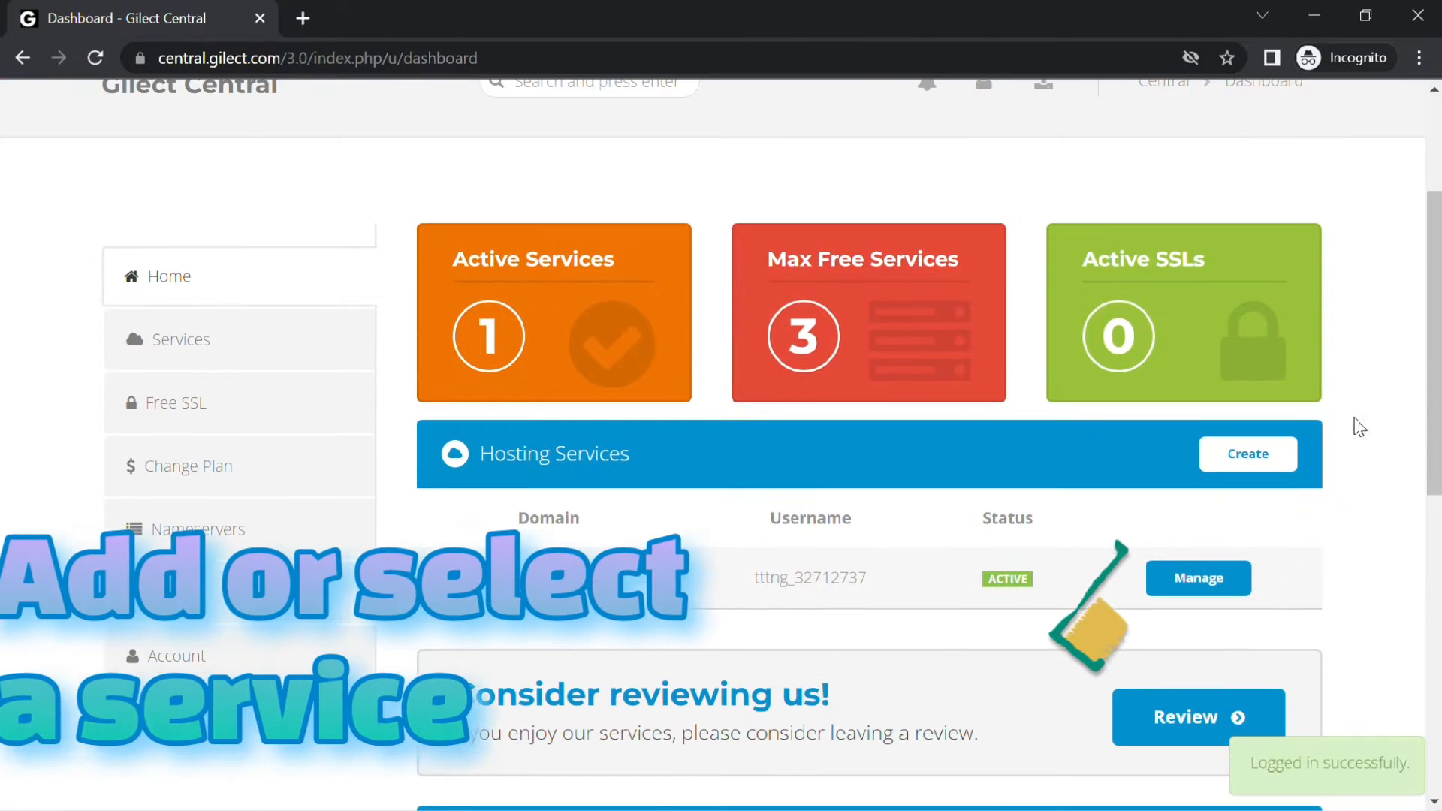
{"action": "left_click", "coordinate": [1281, 456]}
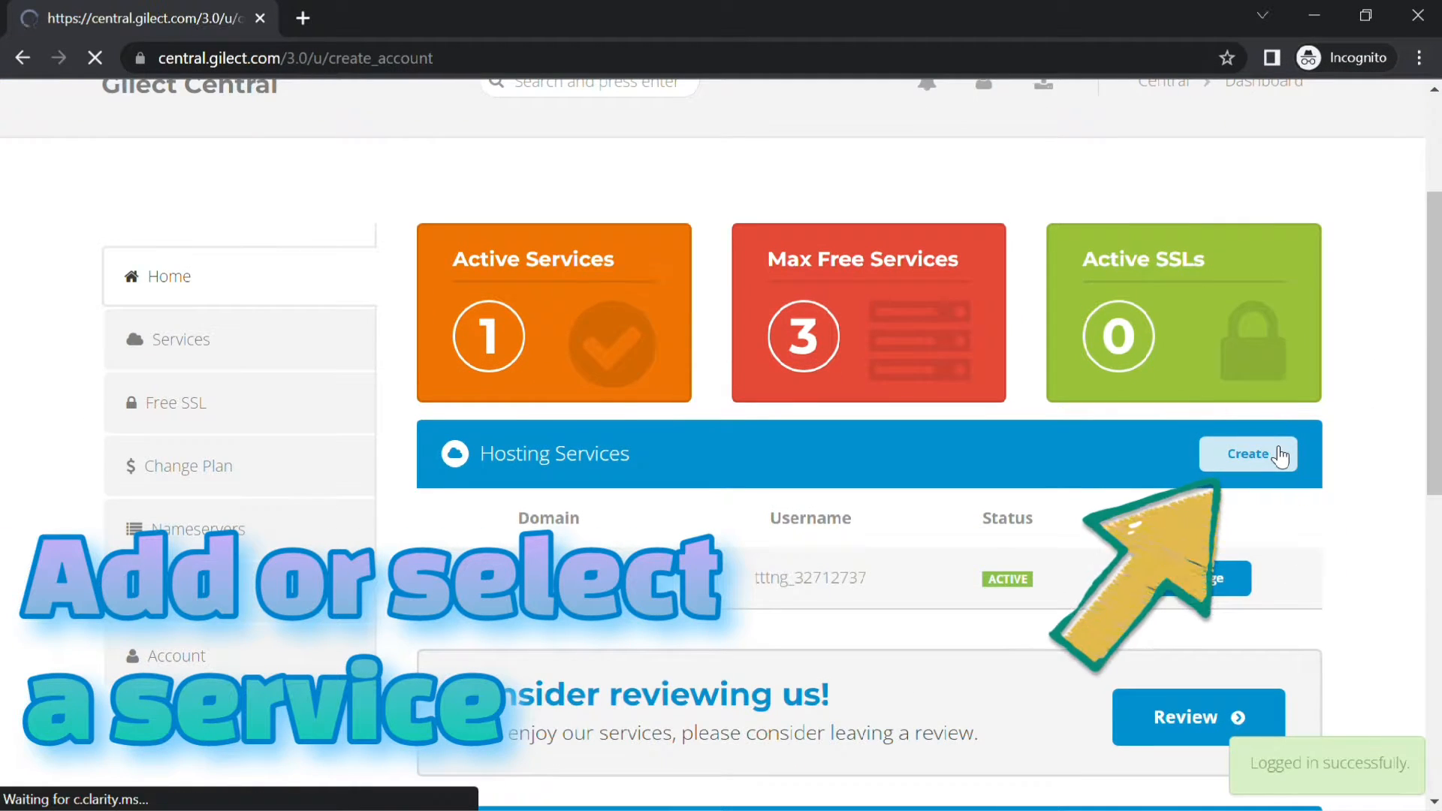
{"action": "scroll", "coordinate": [808, 367], "scroll_direction": "down", "scroll_amount": 3}
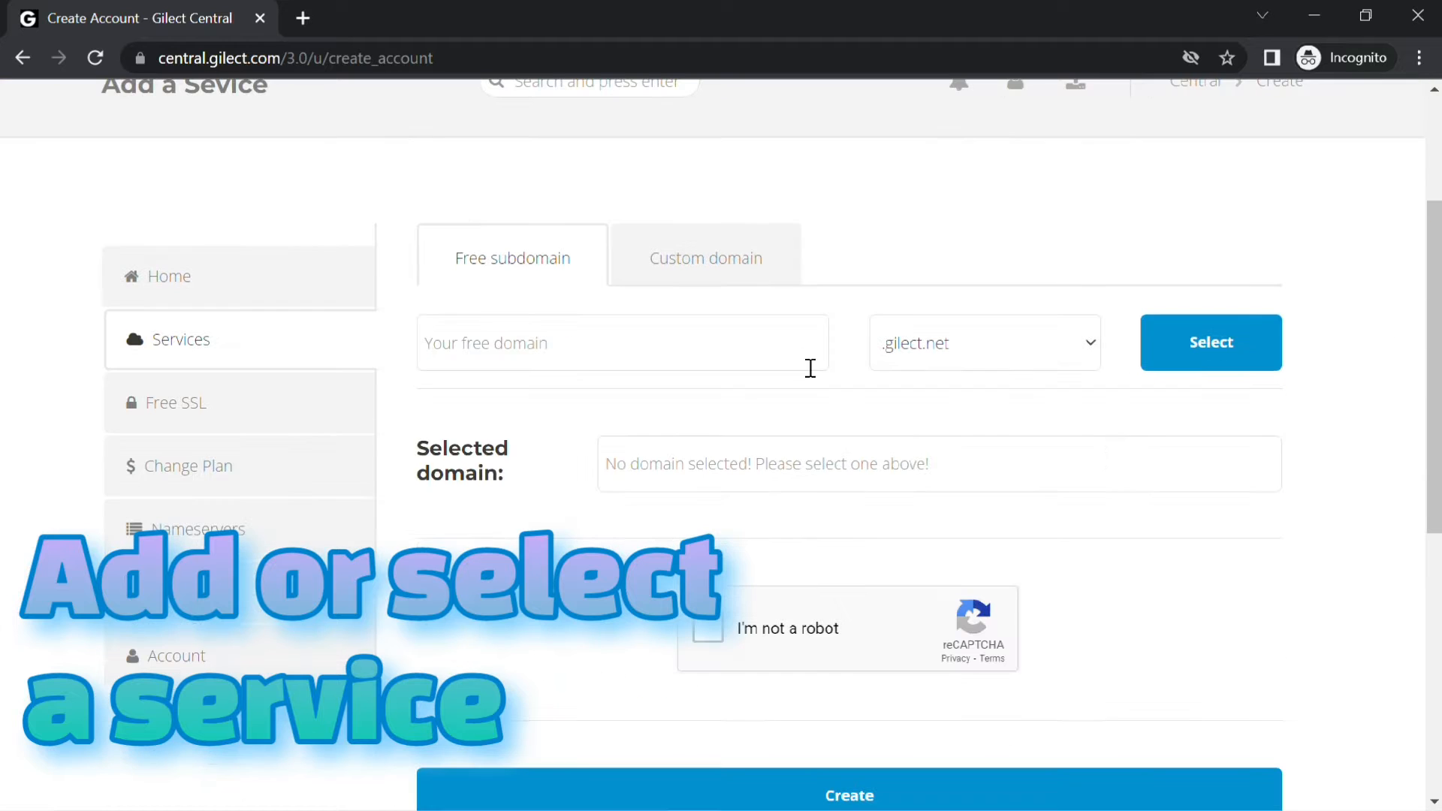
{"action": "left_click", "coordinate": [796, 357]}
{"action": "type", "text": "yourwebsite"}
{"action": "key", "text": "Return"}
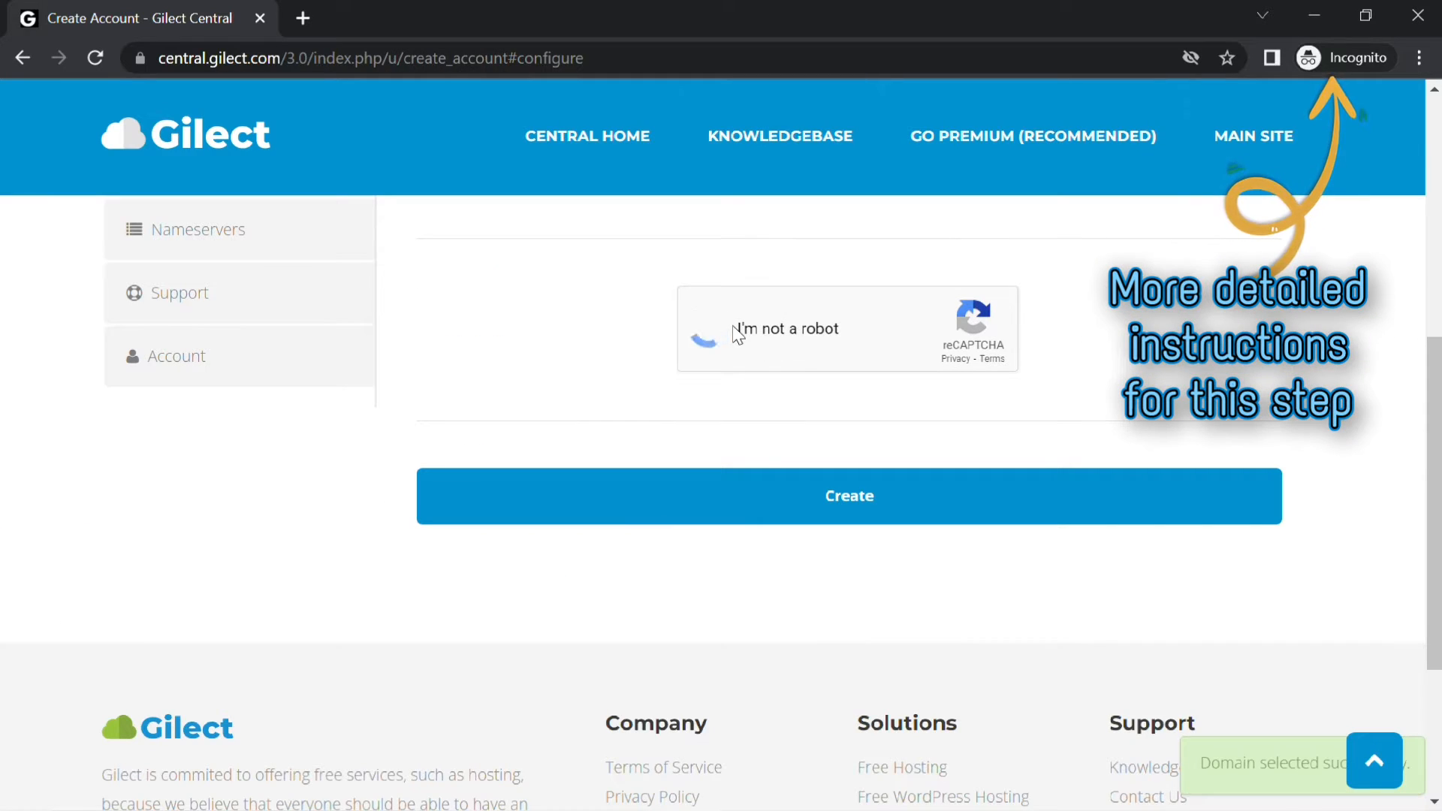
{"action": "left_click", "coordinate": [781, 492]}
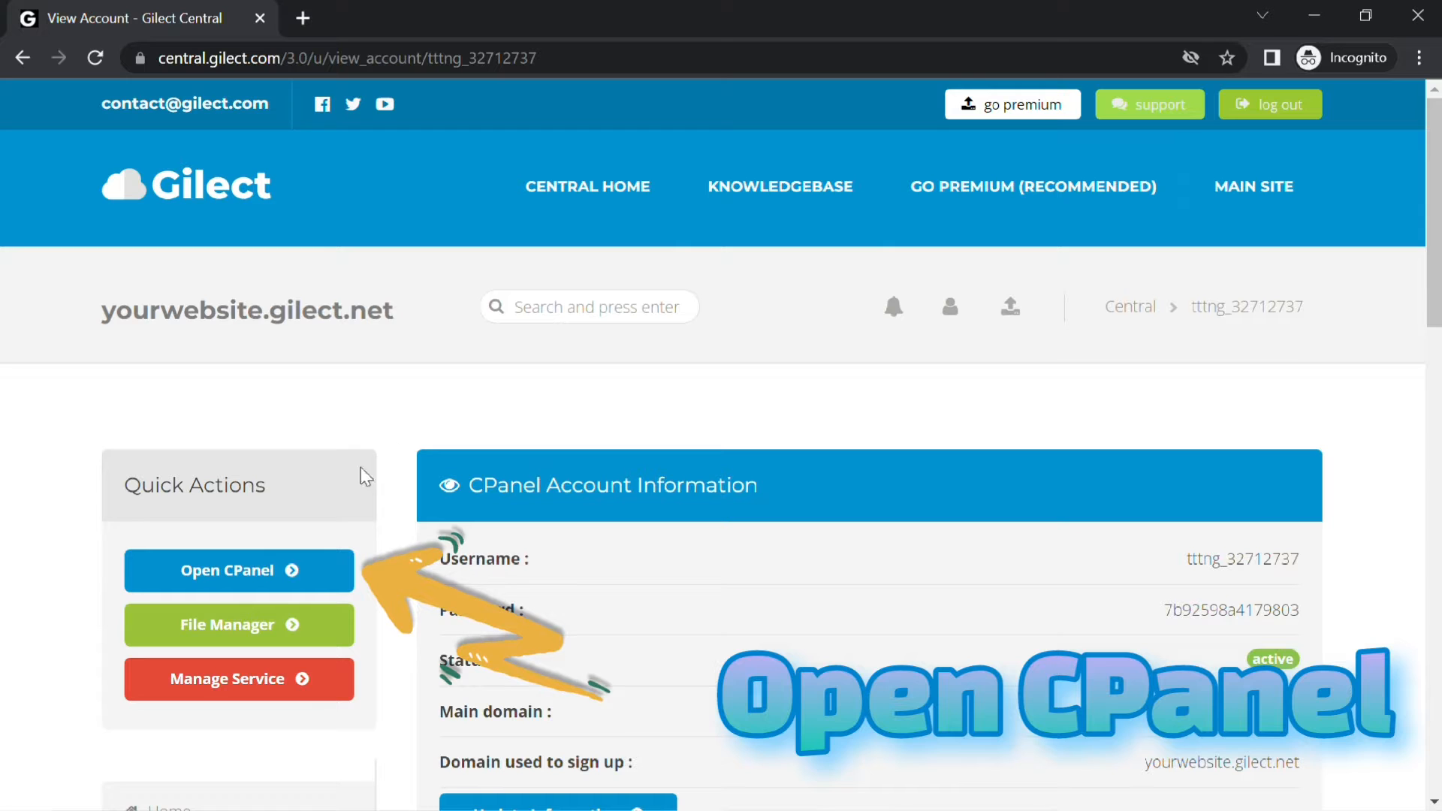
Open the CPanel of yourwebsite.gilect.net and launch the Softaculous Apps Installer
{"action": "left_click", "coordinate": [320, 584]}
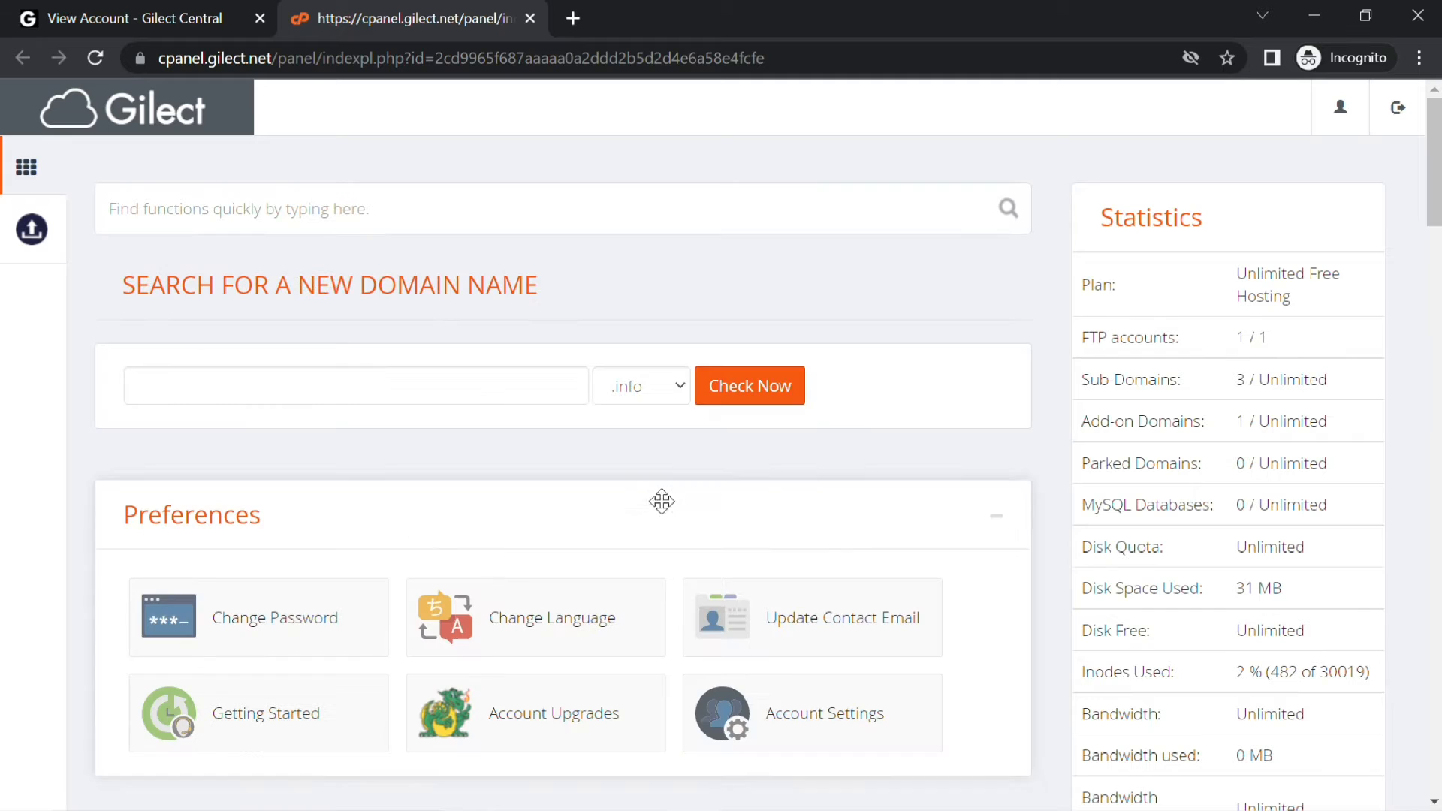
{"action": "left_click_drag", "start_coordinate": [1436, 181], "coordinate": [1435, 698]}
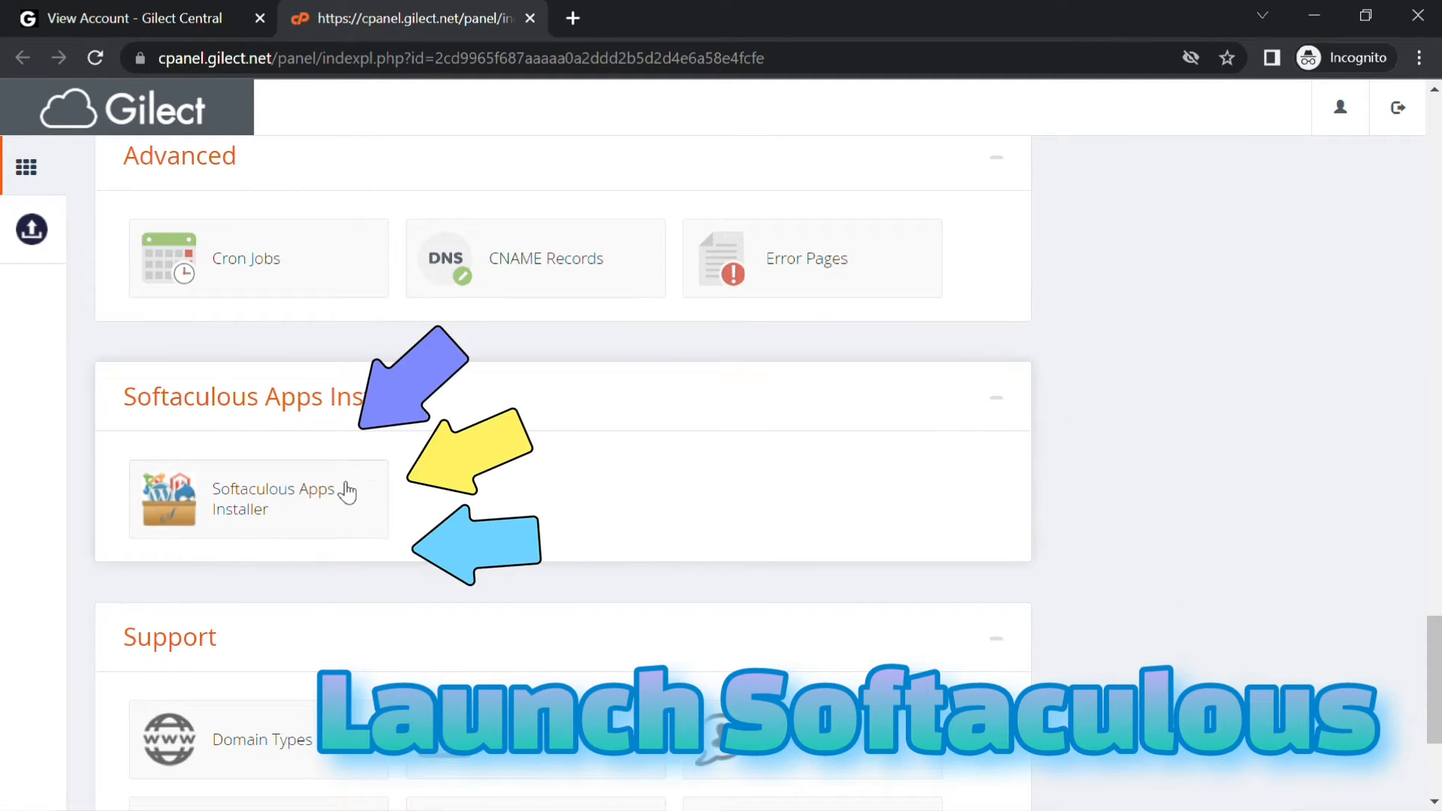
{"action": "left_click", "coordinate": [313, 496]}
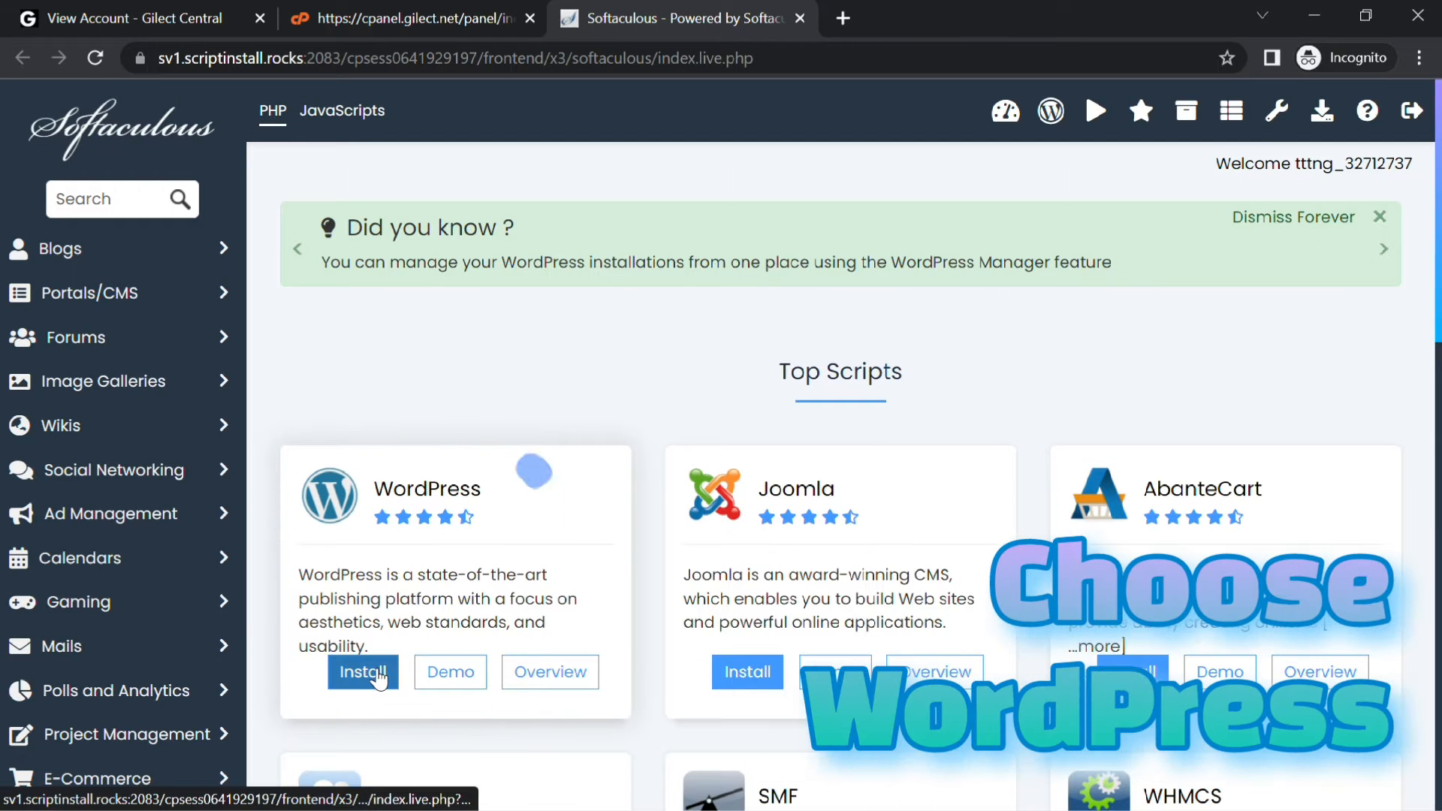
Start a WordPress installation and choose yourwebsite.gilect.net as the installation domain
{"action": "left_click", "coordinate": [364, 672]}
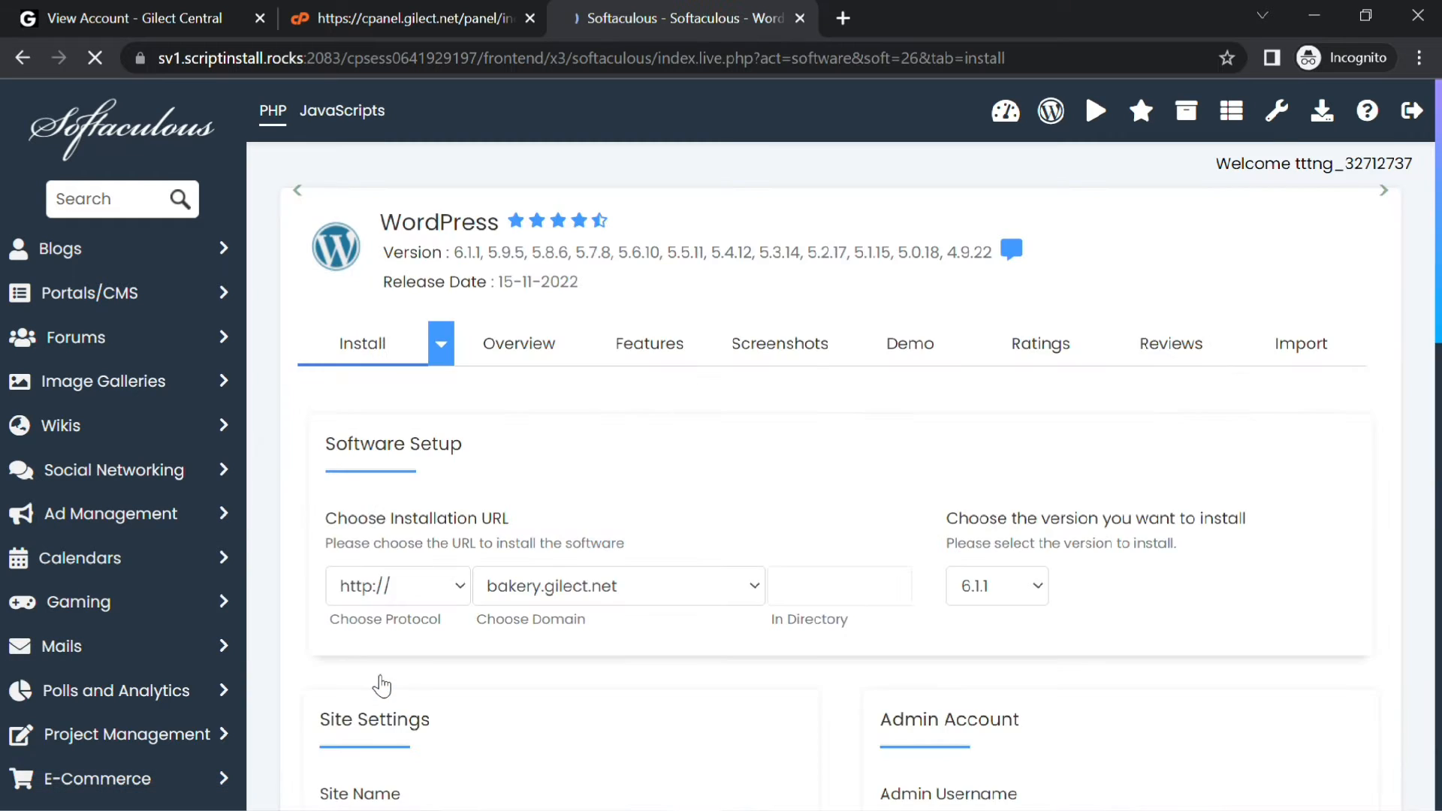
{"action": "scroll", "coordinate": [1261, 382], "scroll_direction": "down", "scroll_amount": 3}
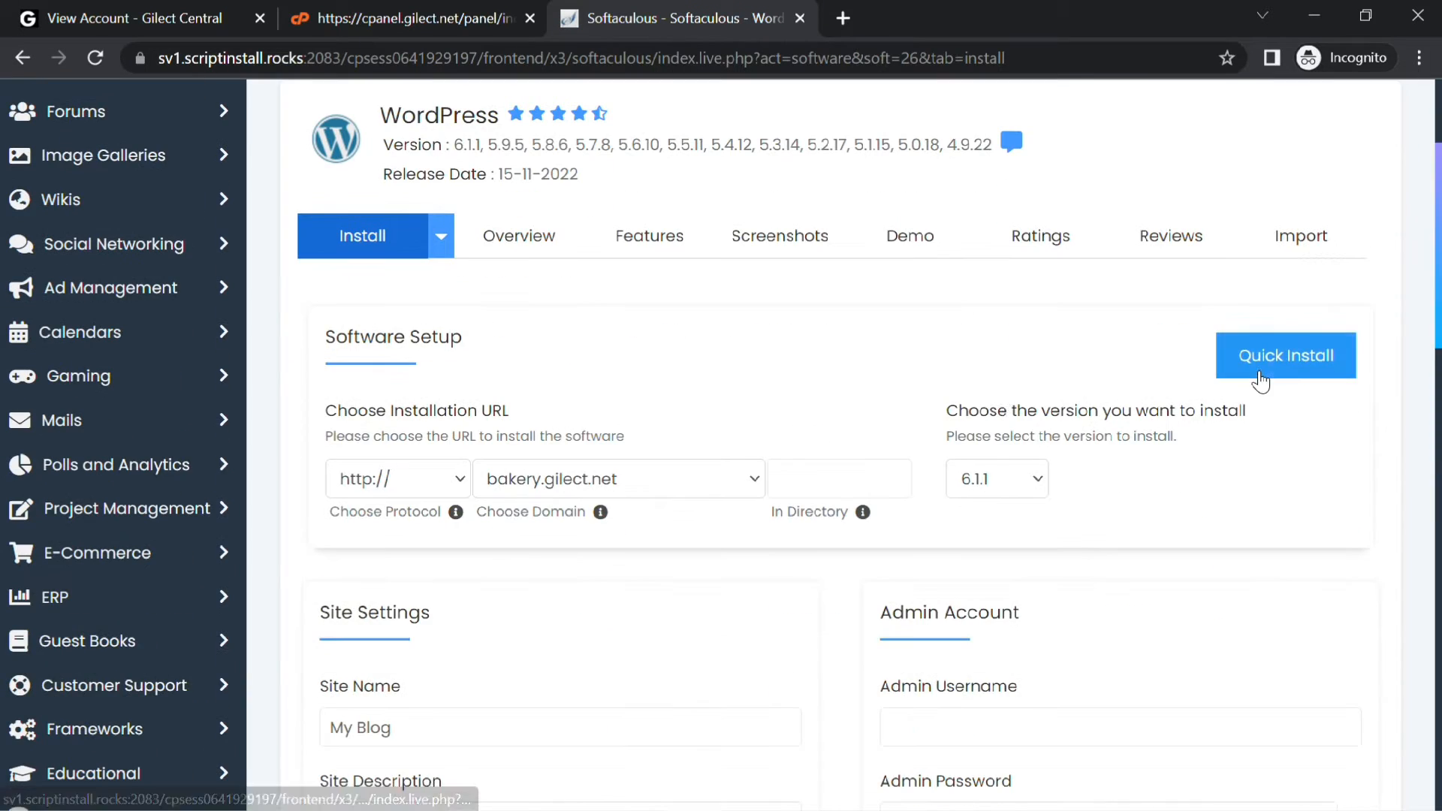
{"action": "left_click", "coordinate": [737, 480]}
{"action": "left_click", "coordinate": [727, 576]}
Set the site name to Your Website and the admin username to username
{"action": "scroll", "coordinate": [727, 574], "scroll_direction": "down", "scroll_amount": 3}
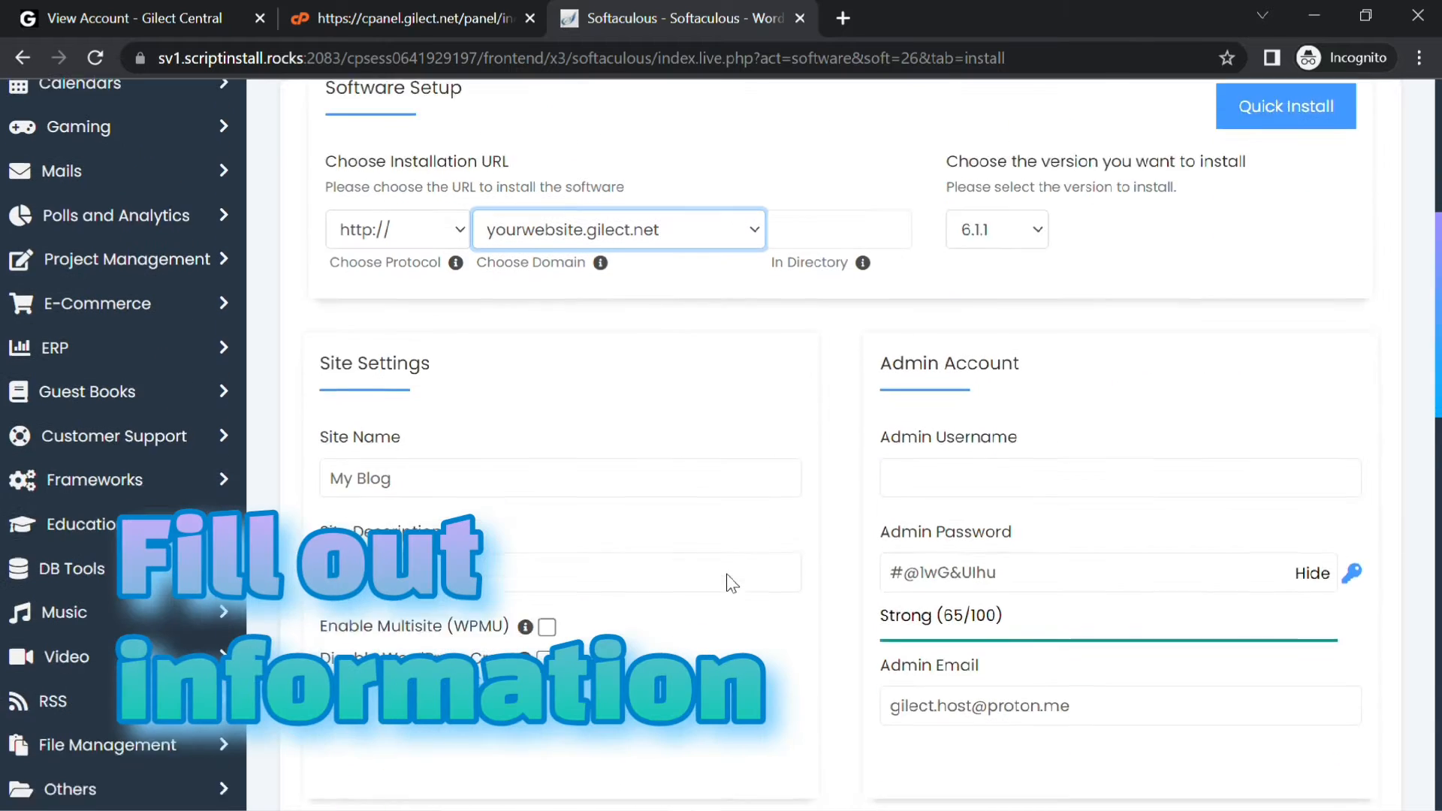
{"action": "scroll", "coordinate": [728, 574], "scroll_direction": "down", "scroll_amount": 1}
{"action": "left_click", "coordinate": [595, 398]}
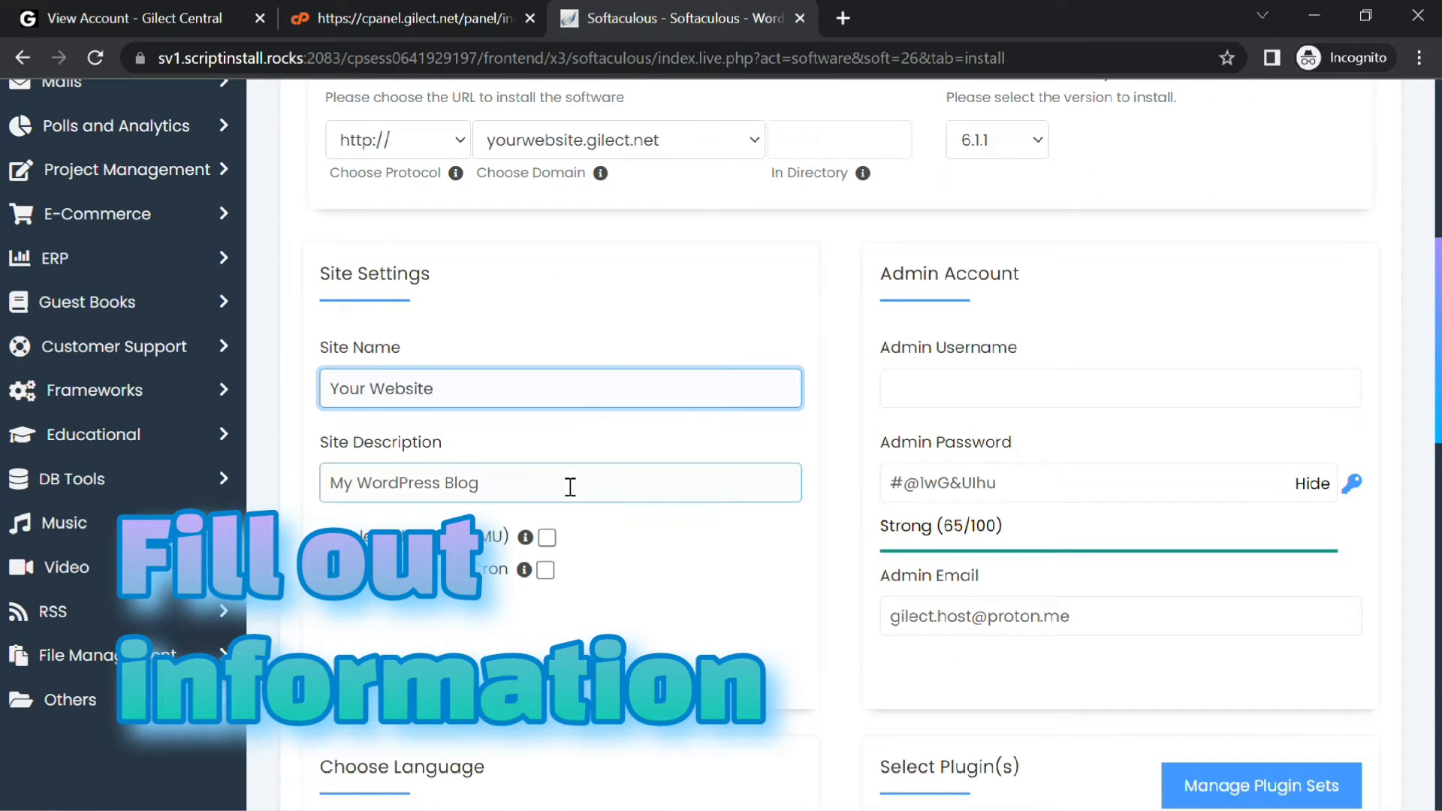
{"action": "left_click", "coordinate": [623, 543]}
{"action": "type", "text": "username"}
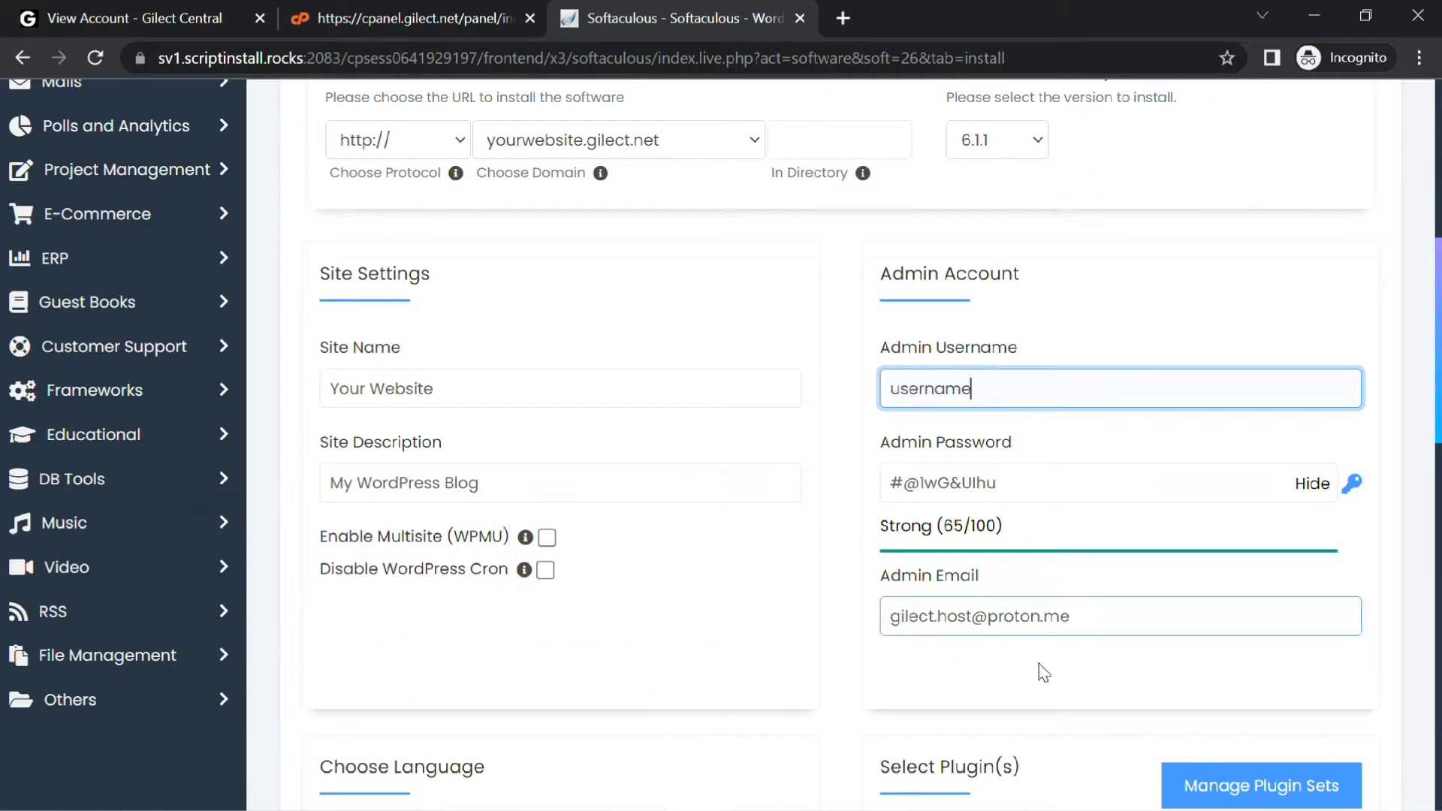
Run the WordPress installation with the default theme and the remaining default settings
{"action": "scroll", "coordinate": [1030, 689], "scroll_direction": "down", "scroll_amount": 5}
{"action": "scroll", "coordinate": [783, 694], "scroll_direction": "down", "scroll_amount": 10}
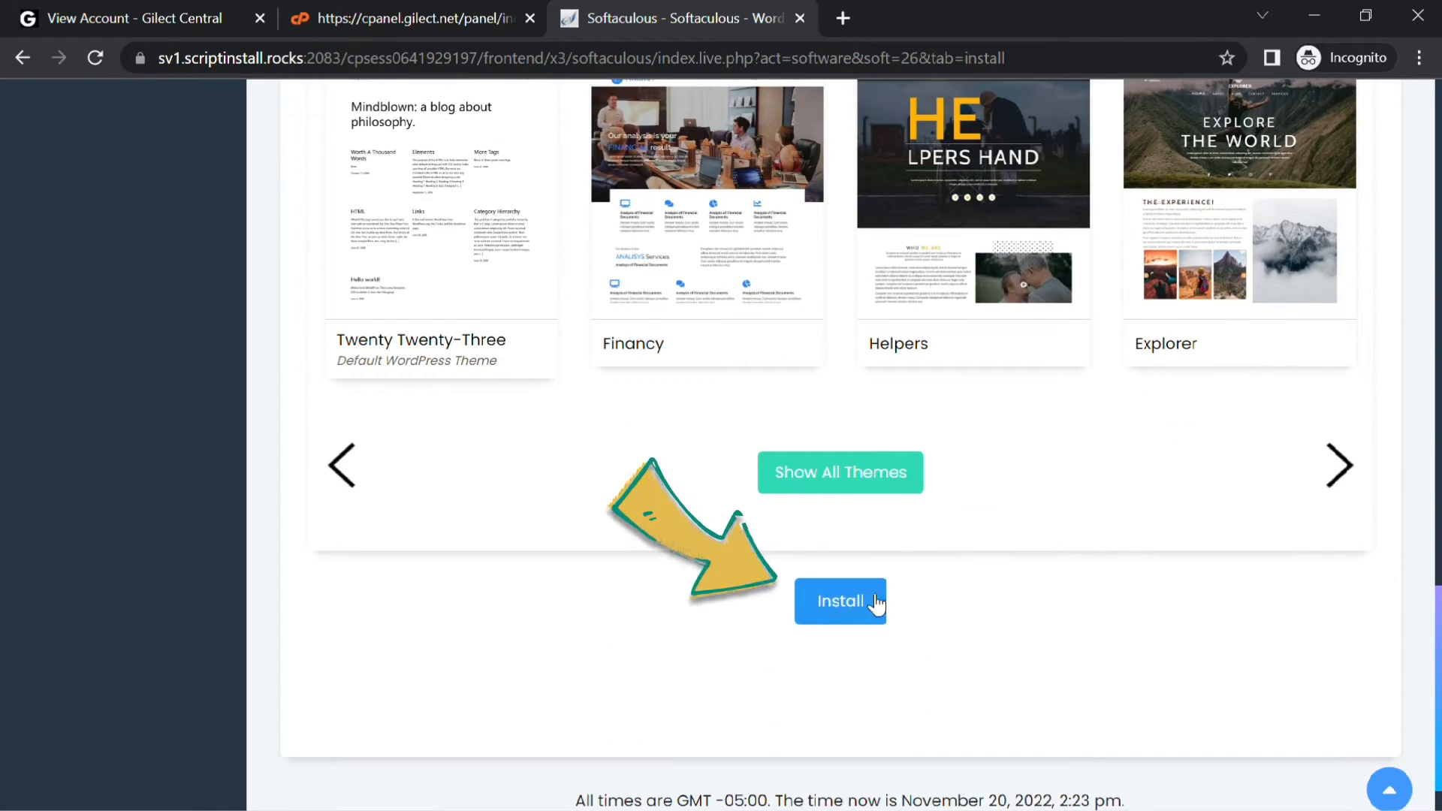
{"action": "left_click", "coordinate": [875, 602]}
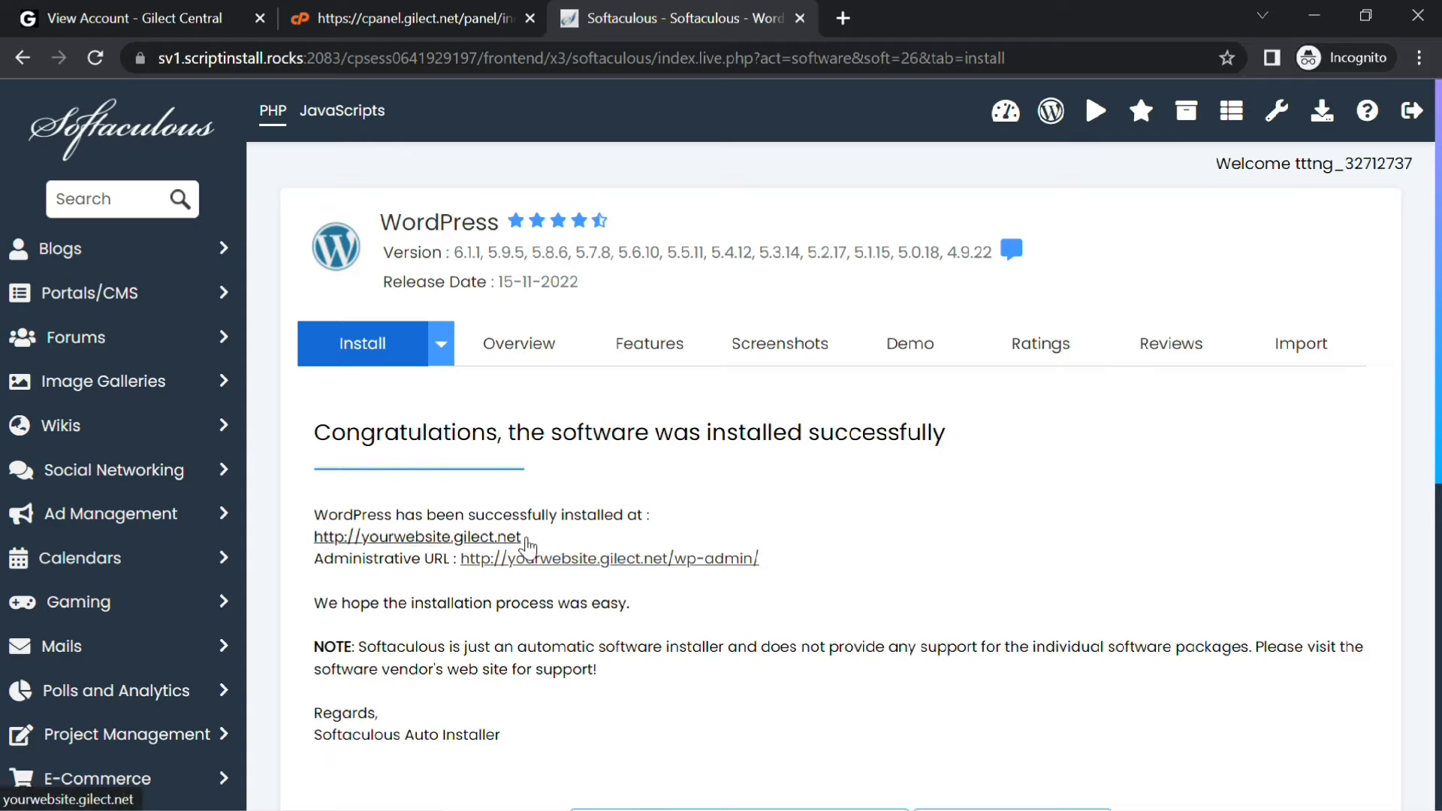
Visit yourwebsite.gilect.net and look through the home page of the new WordPress site
{"action": "left_click", "coordinate": [521, 538]}
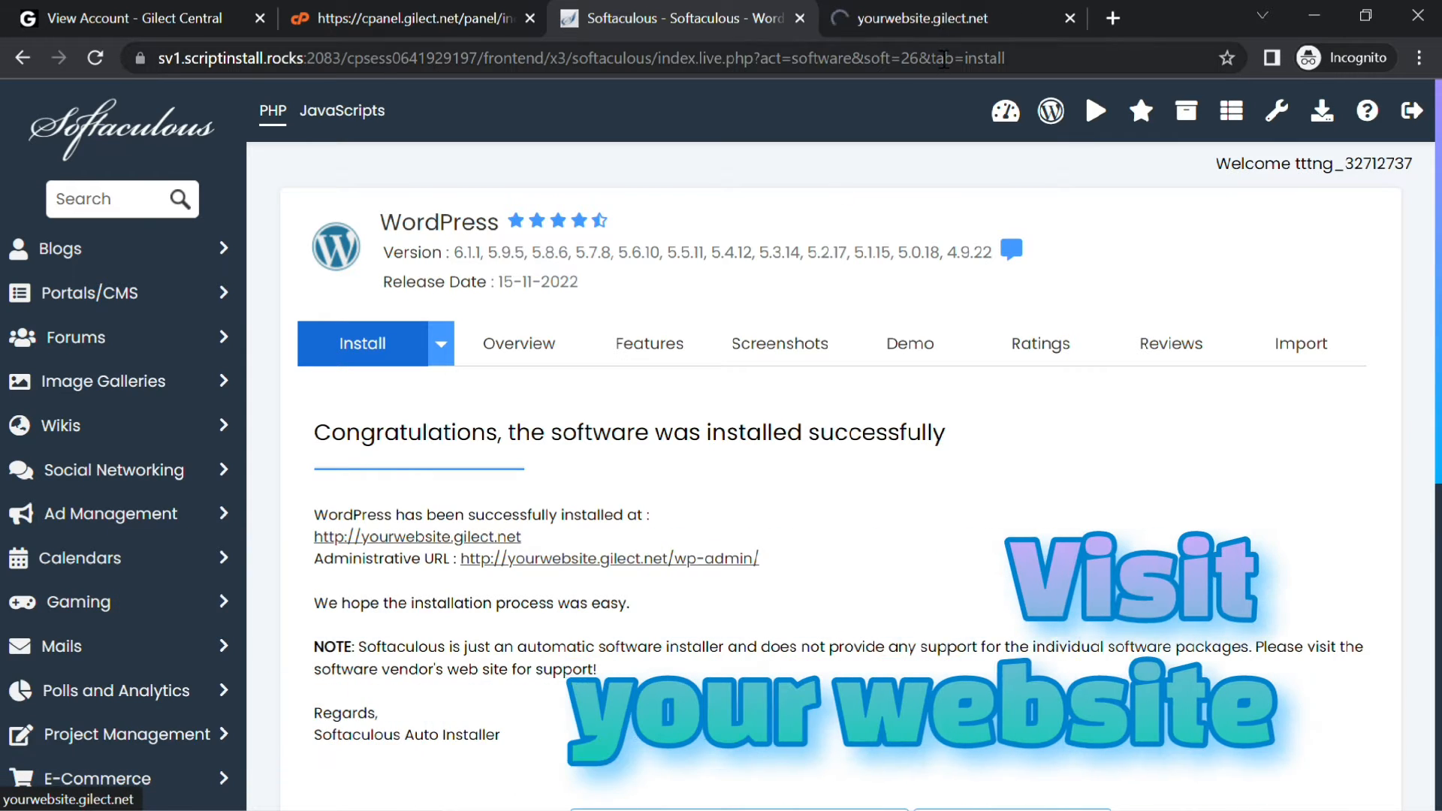
{"action": "left_click", "coordinate": [930, 24]}
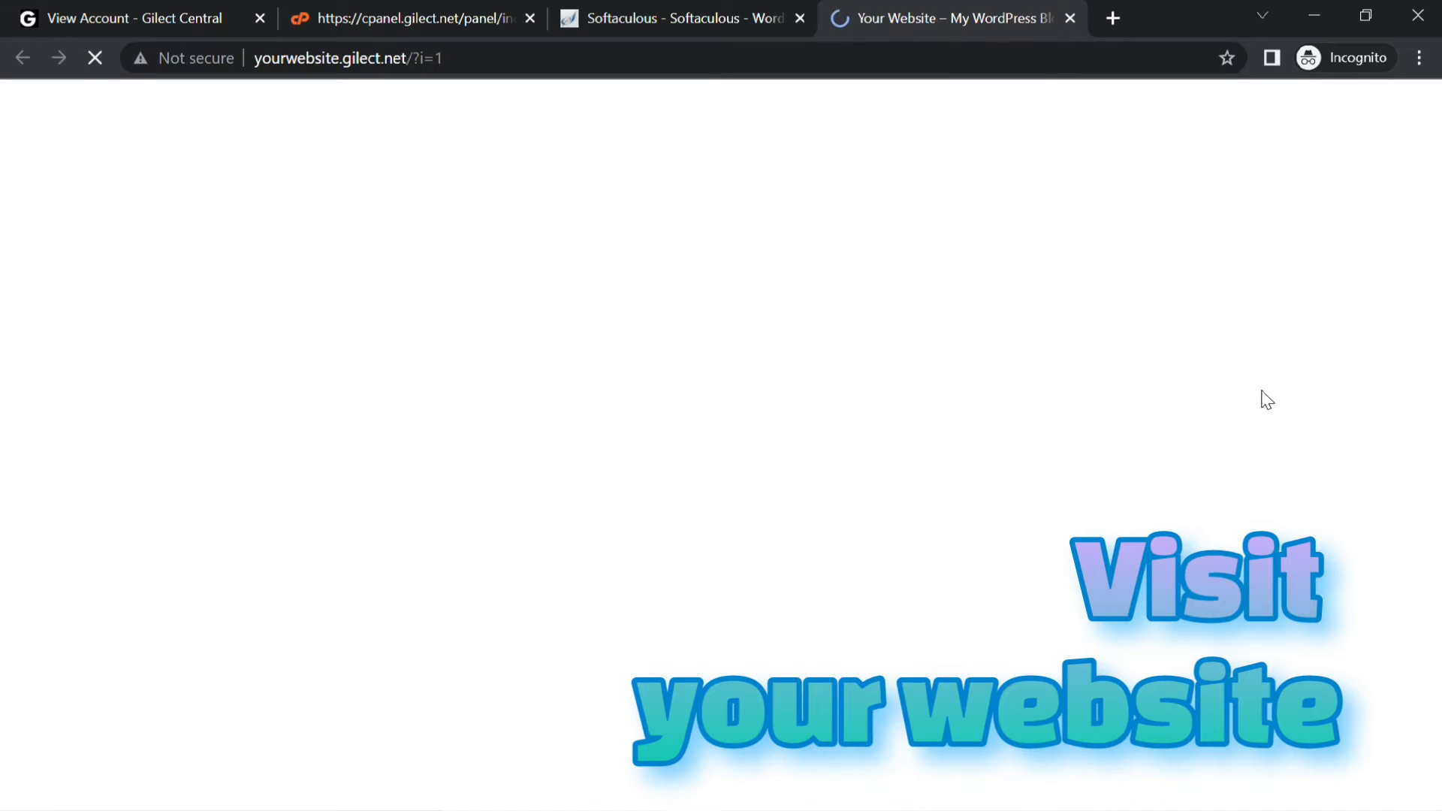
{"action": "scroll", "coordinate": [1142, 487], "scroll_direction": "down", "scroll_amount": 3}
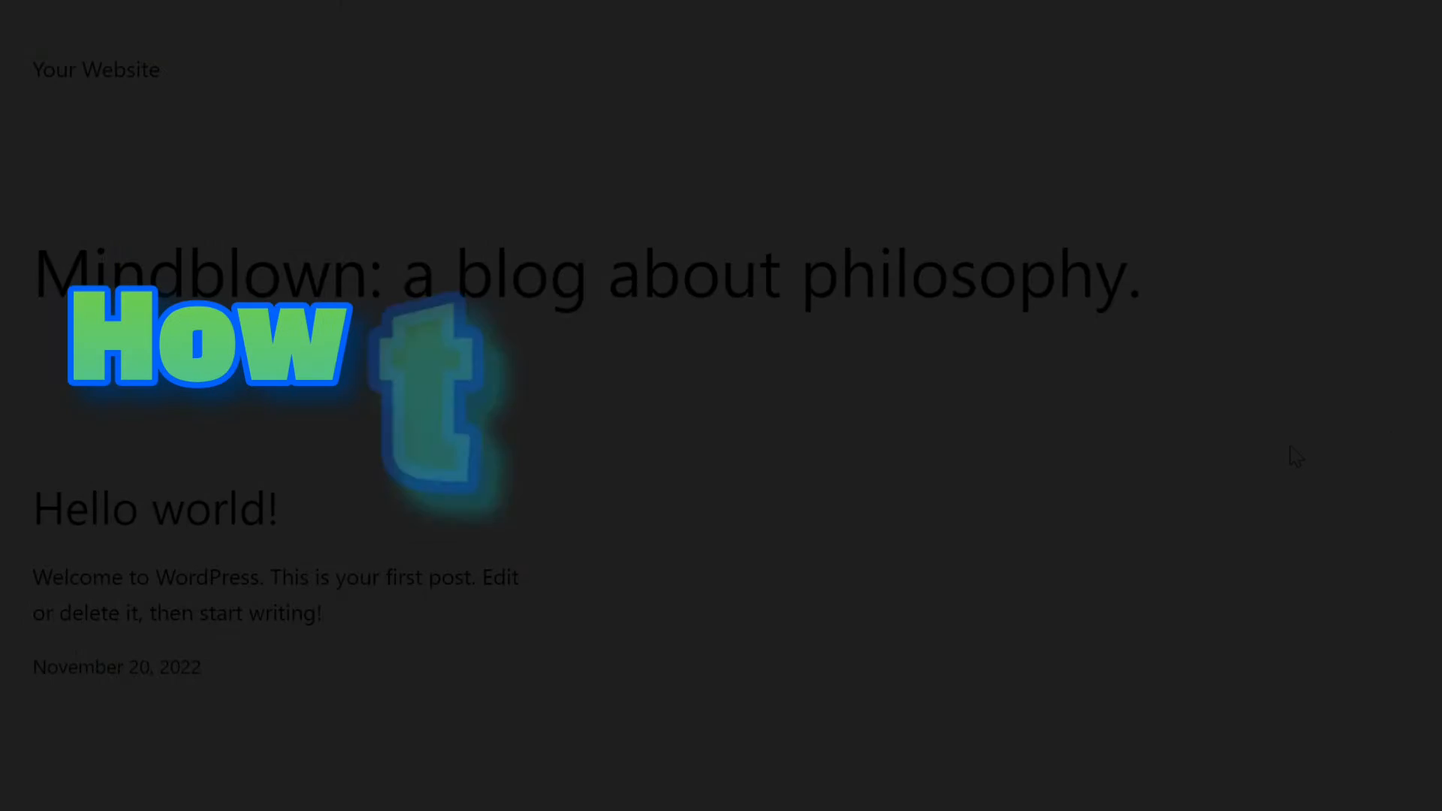
{"action": "scroll", "coordinate": [1294, 459], "scroll_direction": "down", "scroll_amount": 5}
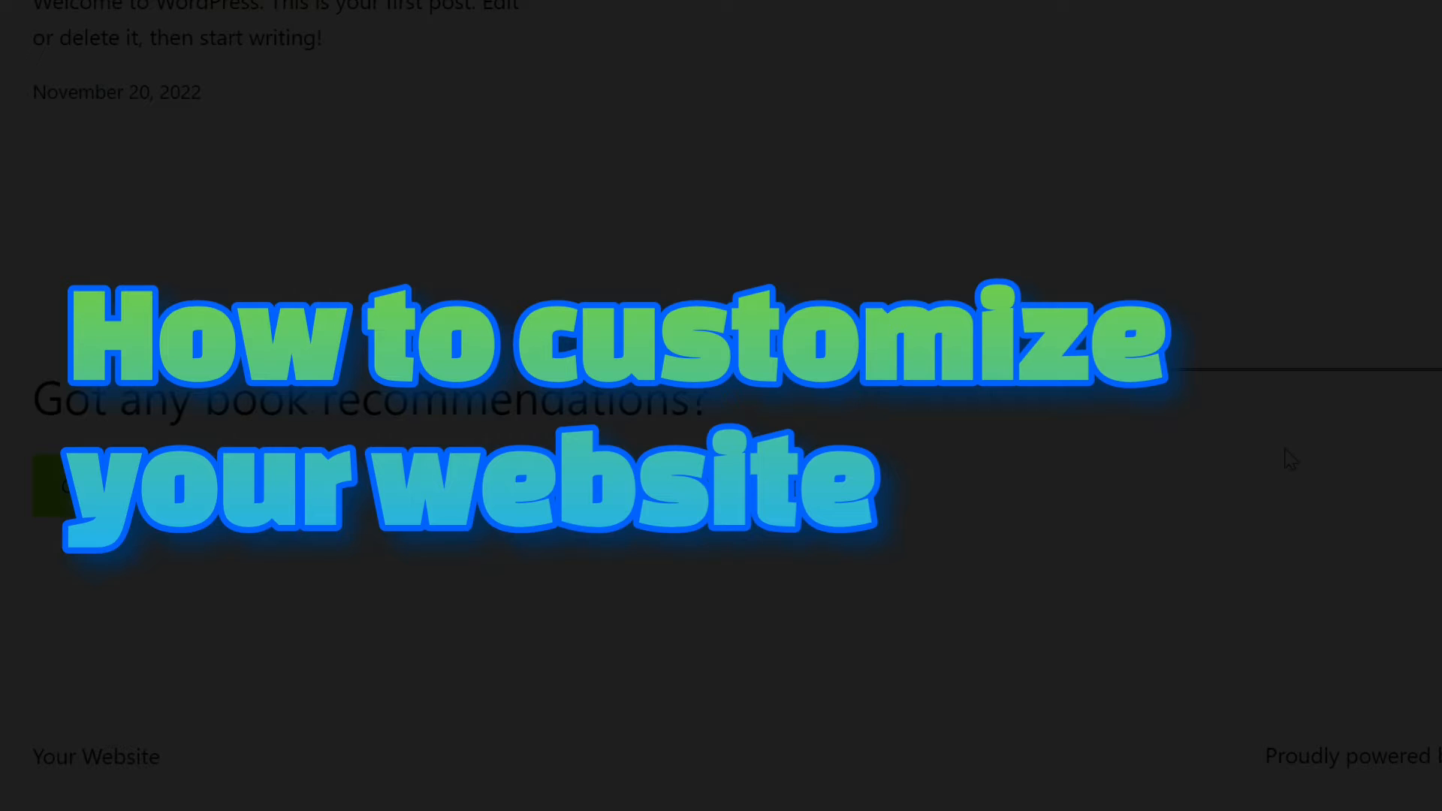
{"action": "scroll", "coordinate": [1289, 458], "scroll_direction": "up", "scroll_amount": 6}
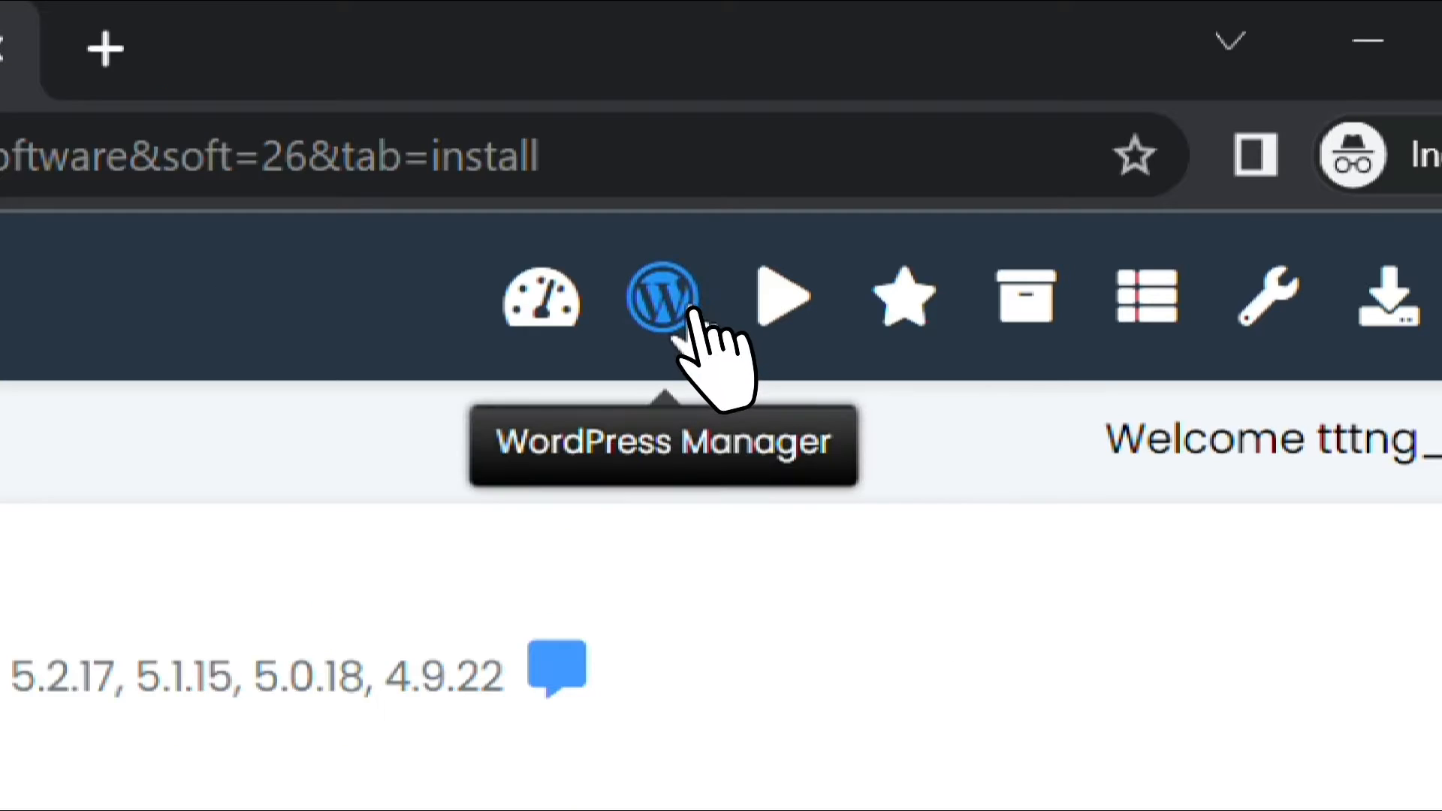
Log in to the site's WordPress dashboard through Softaculous WordPress Manager and dismiss the welcome banner
{"action": "left_click", "coordinate": [691, 308]}
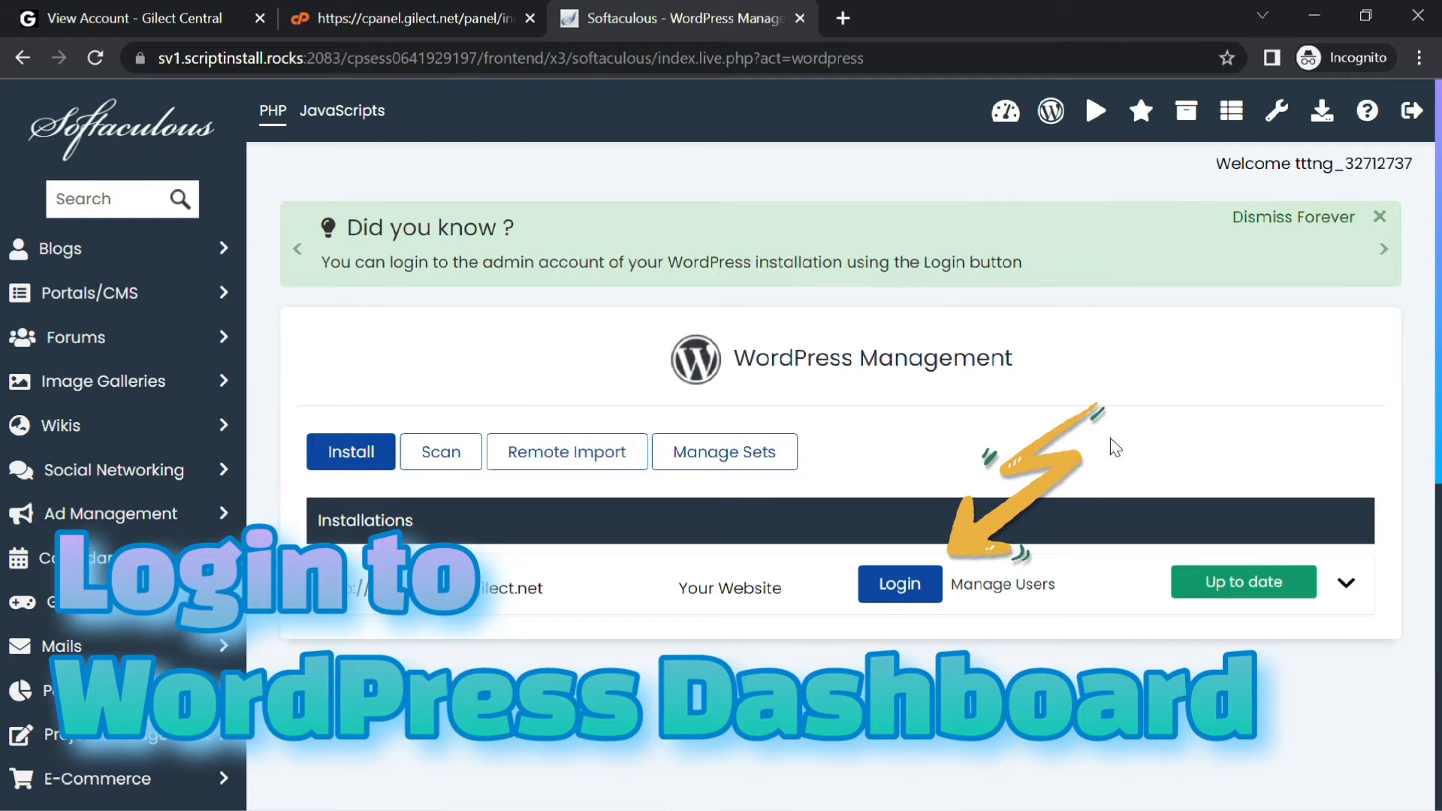
{"action": "left_click", "coordinate": [900, 585]}
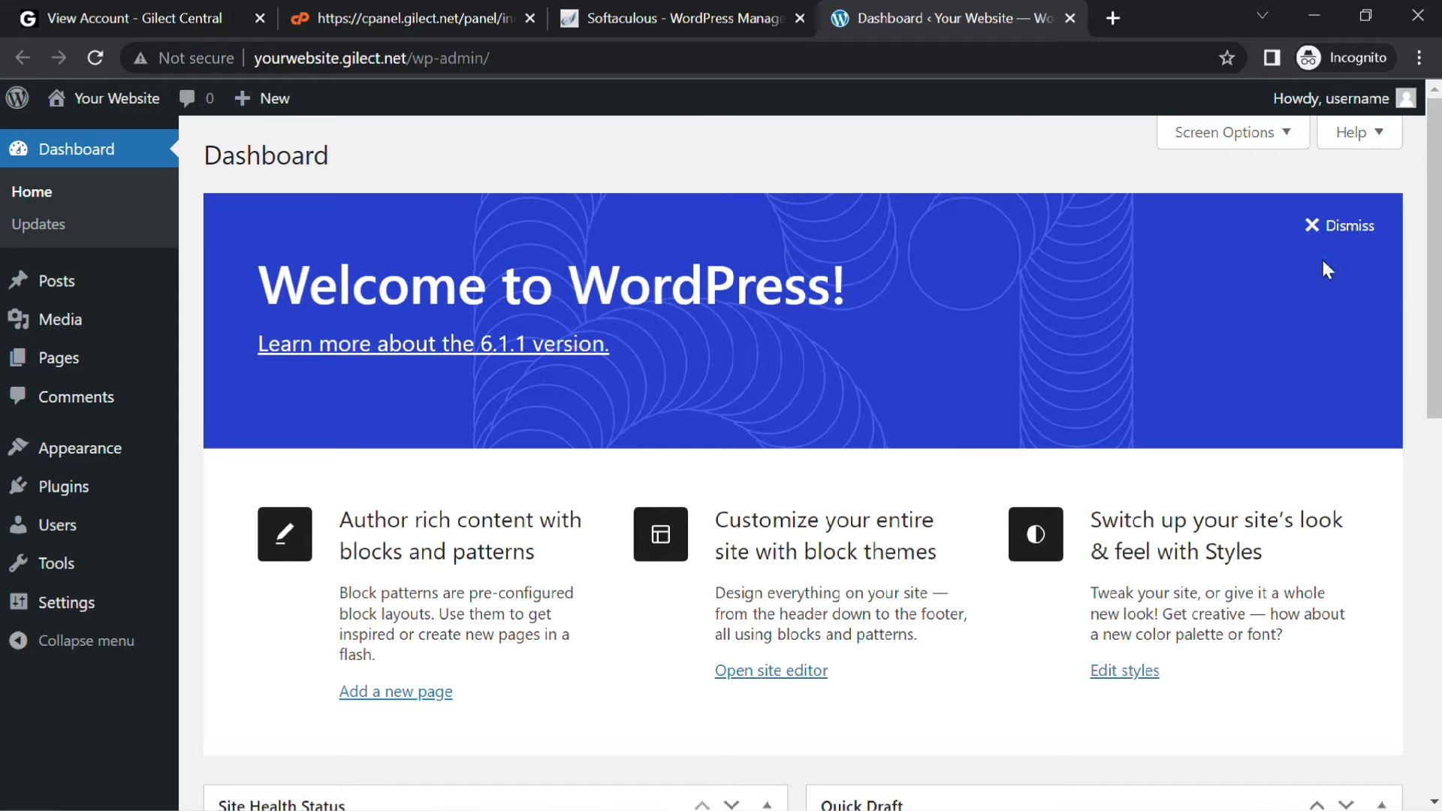
{"action": "left_click", "coordinate": [1345, 226]}
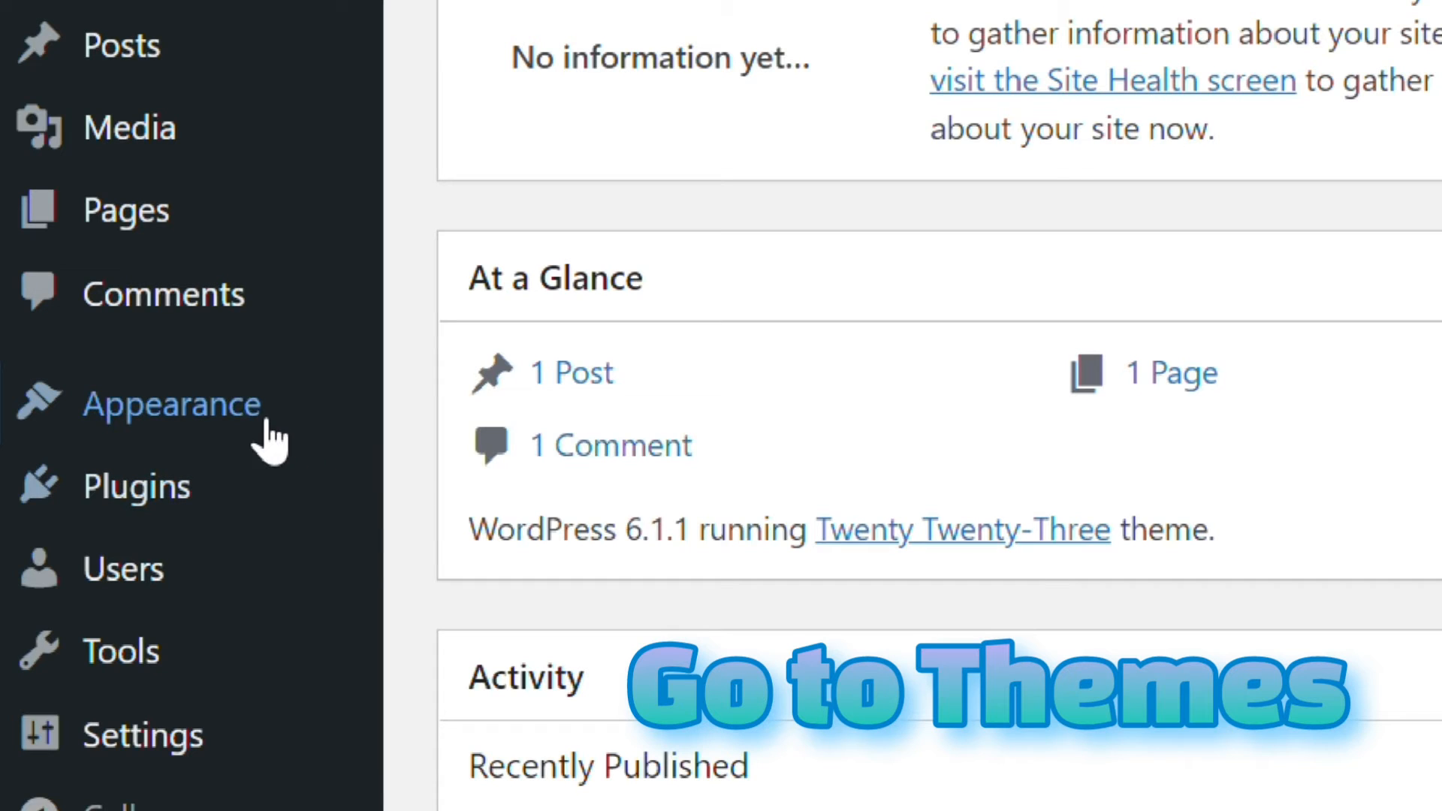
Go to the site's themes, browse the popular themes available to add, and install Hestia
{"action": "mouse_move", "coordinate": [115, 457]}
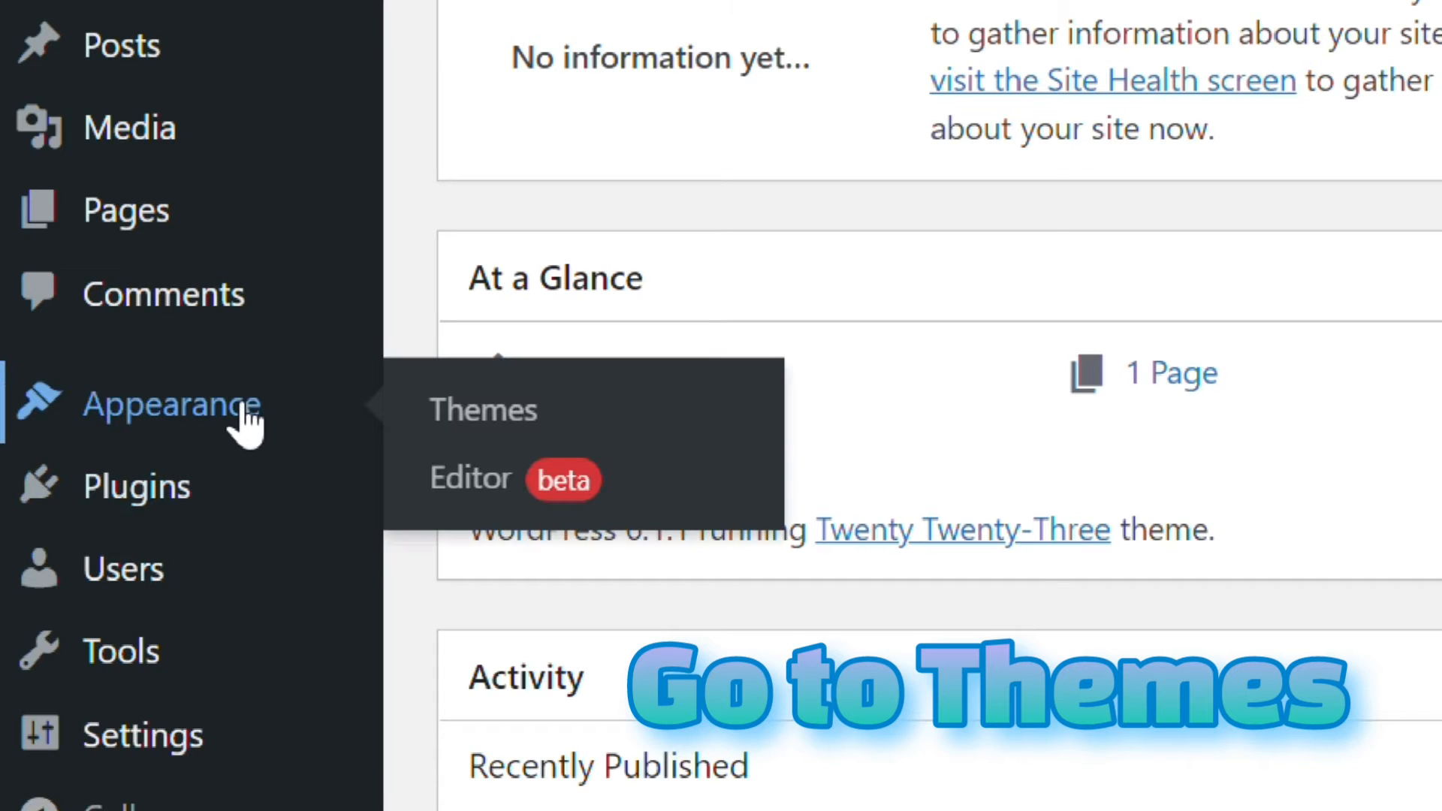
{"action": "left_click", "coordinate": [446, 411]}
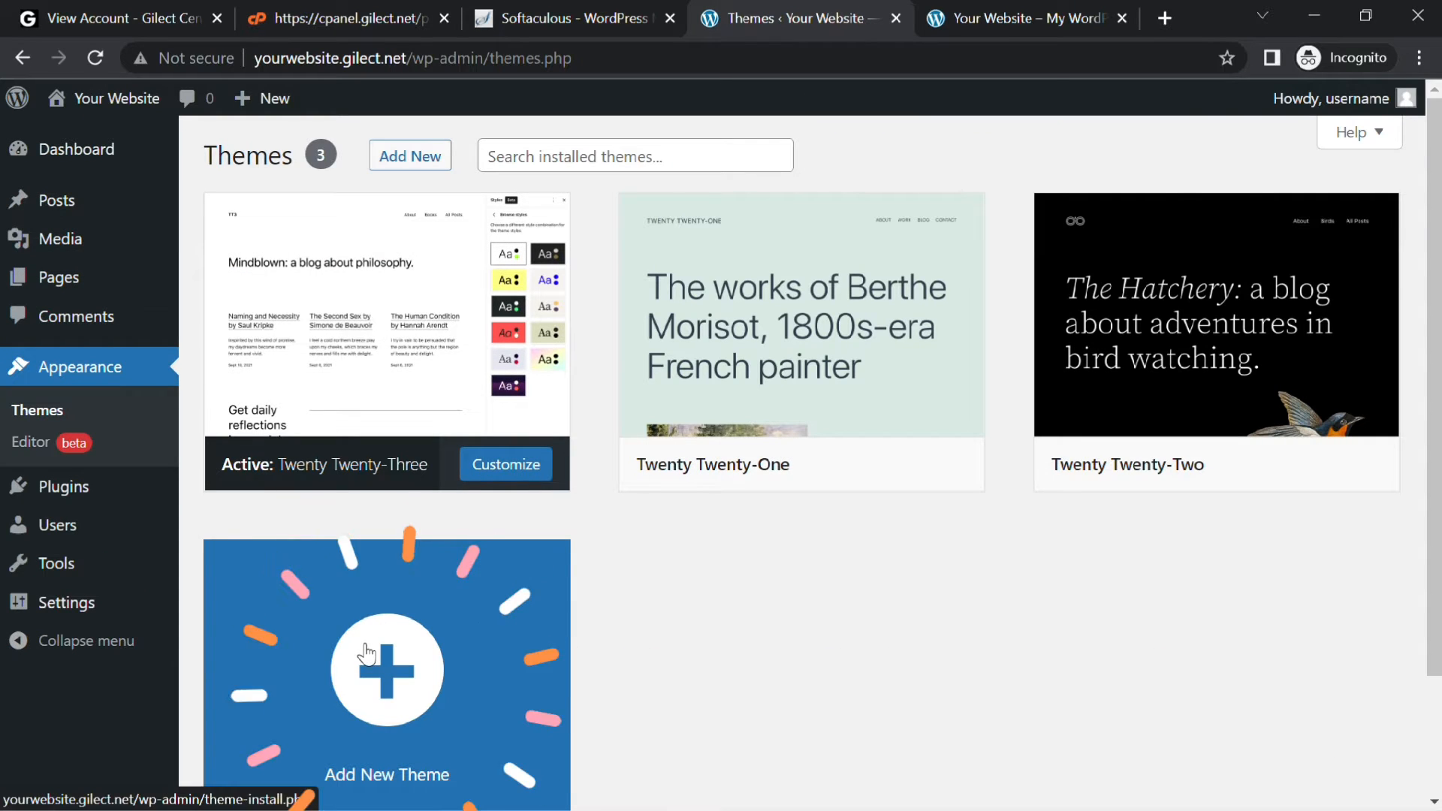
{"action": "left_click", "coordinate": [366, 654]}
{"action": "scroll", "coordinate": [1020, 632], "scroll_direction": "down", "scroll_amount": 10}
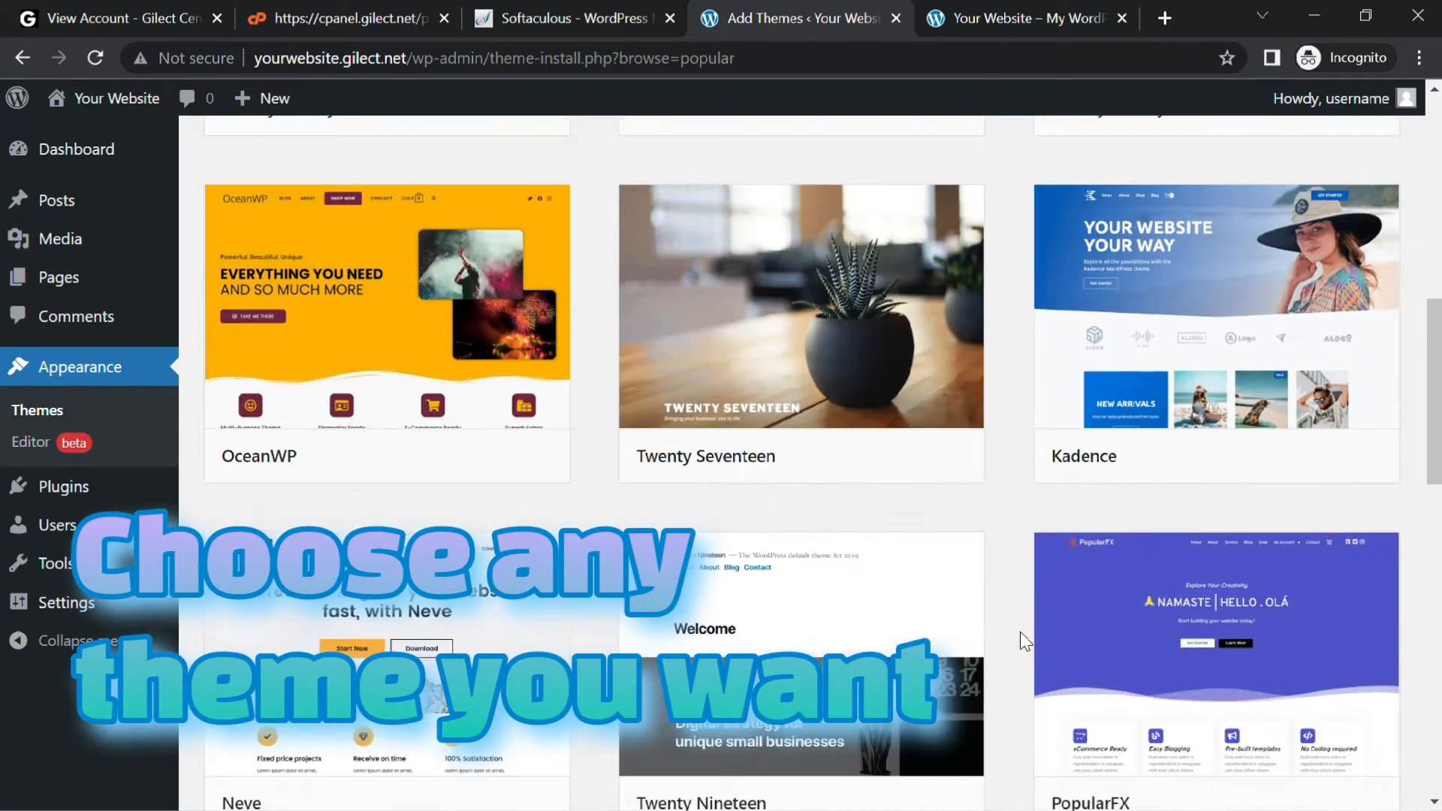
{"action": "scroll", "coordinate": [1020, 632], "scroll_direction": "down", "scroll_amount": 15}
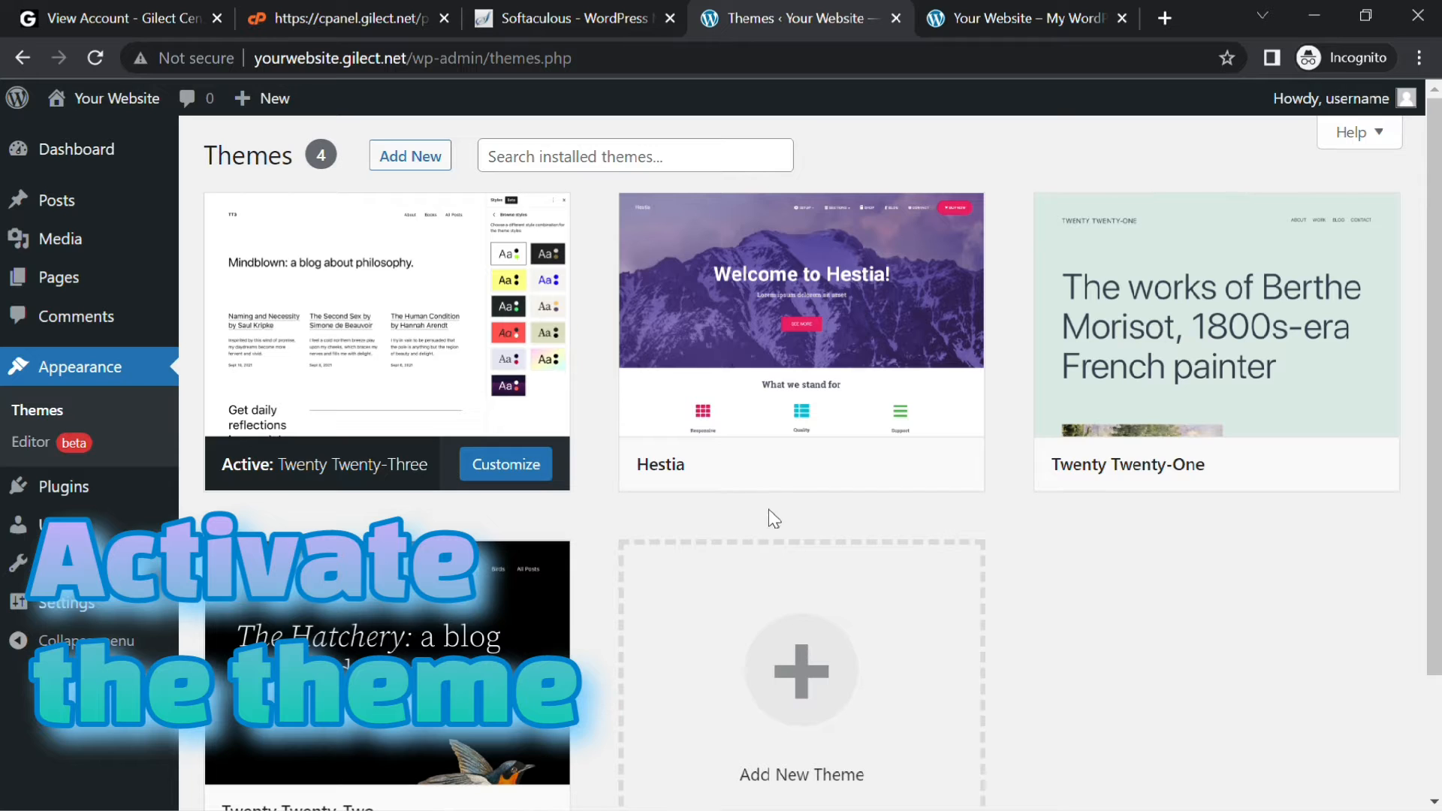
Activate the Hestia theme and look over the site's home page with it
{"action": "mouse_move", "coordinate": [802, 384]}
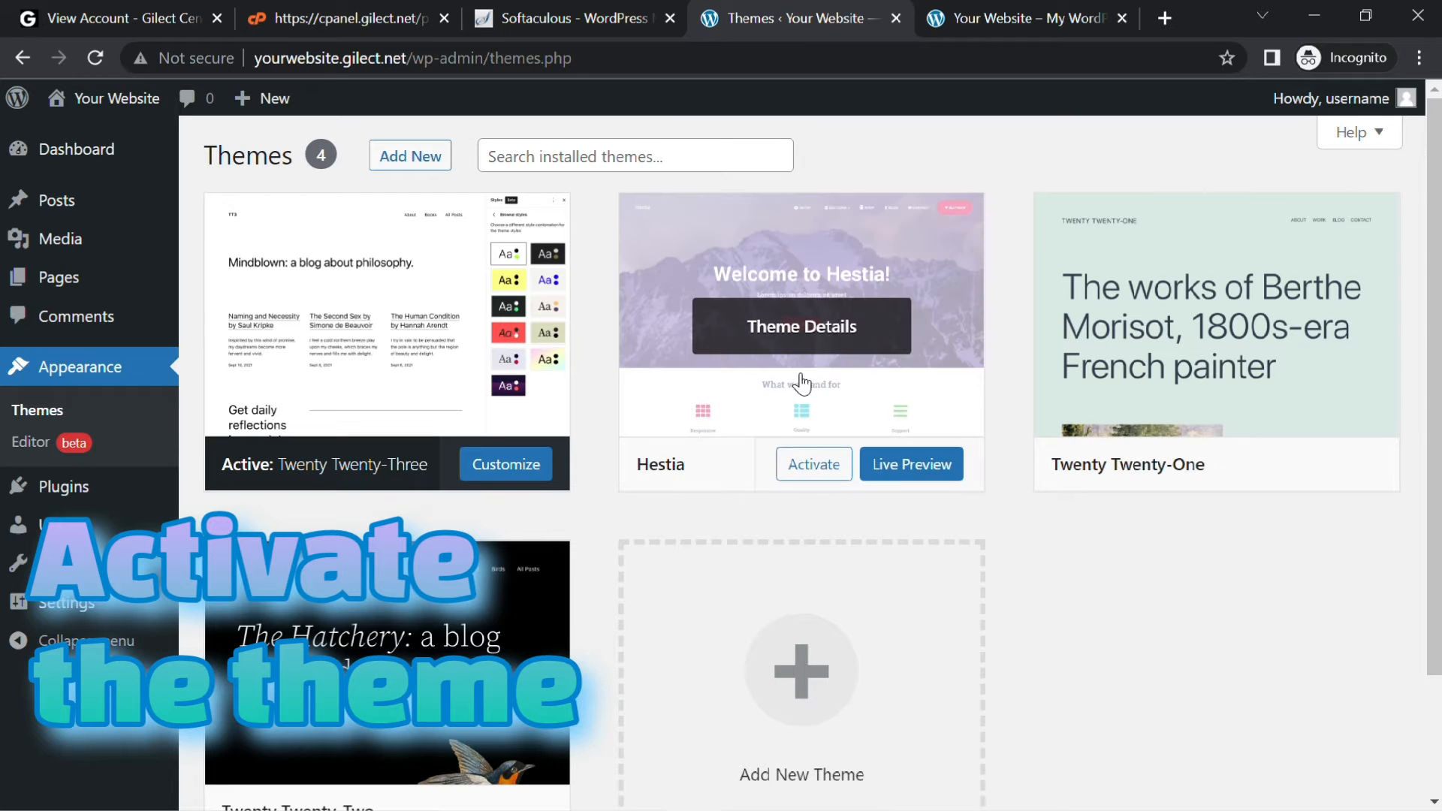
{"action": "left_click", "coordinate": [814, 466]}
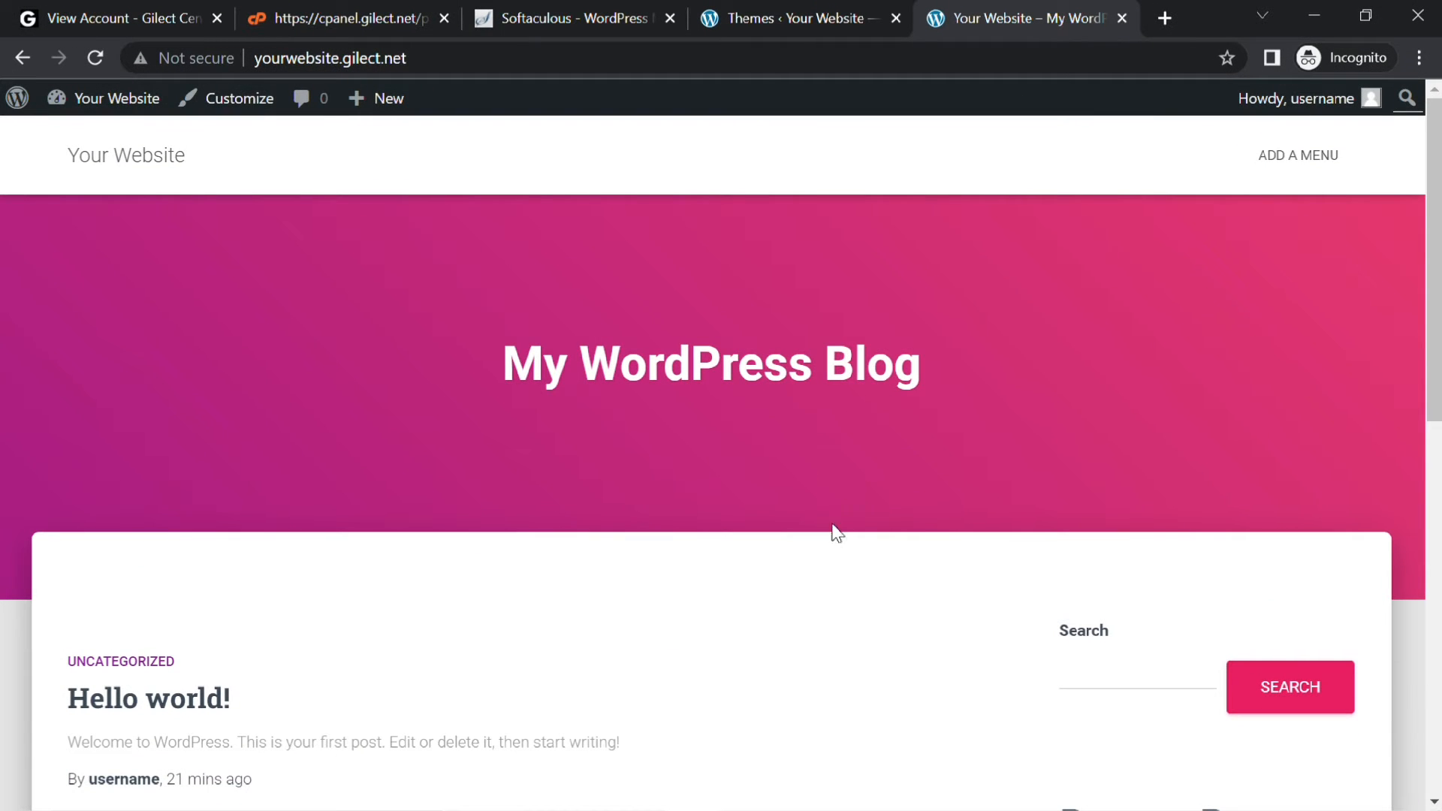
{"action": "scroll", "coordinate": [774, 603], "scroll_direction": "down", "scroll_amount": 10}
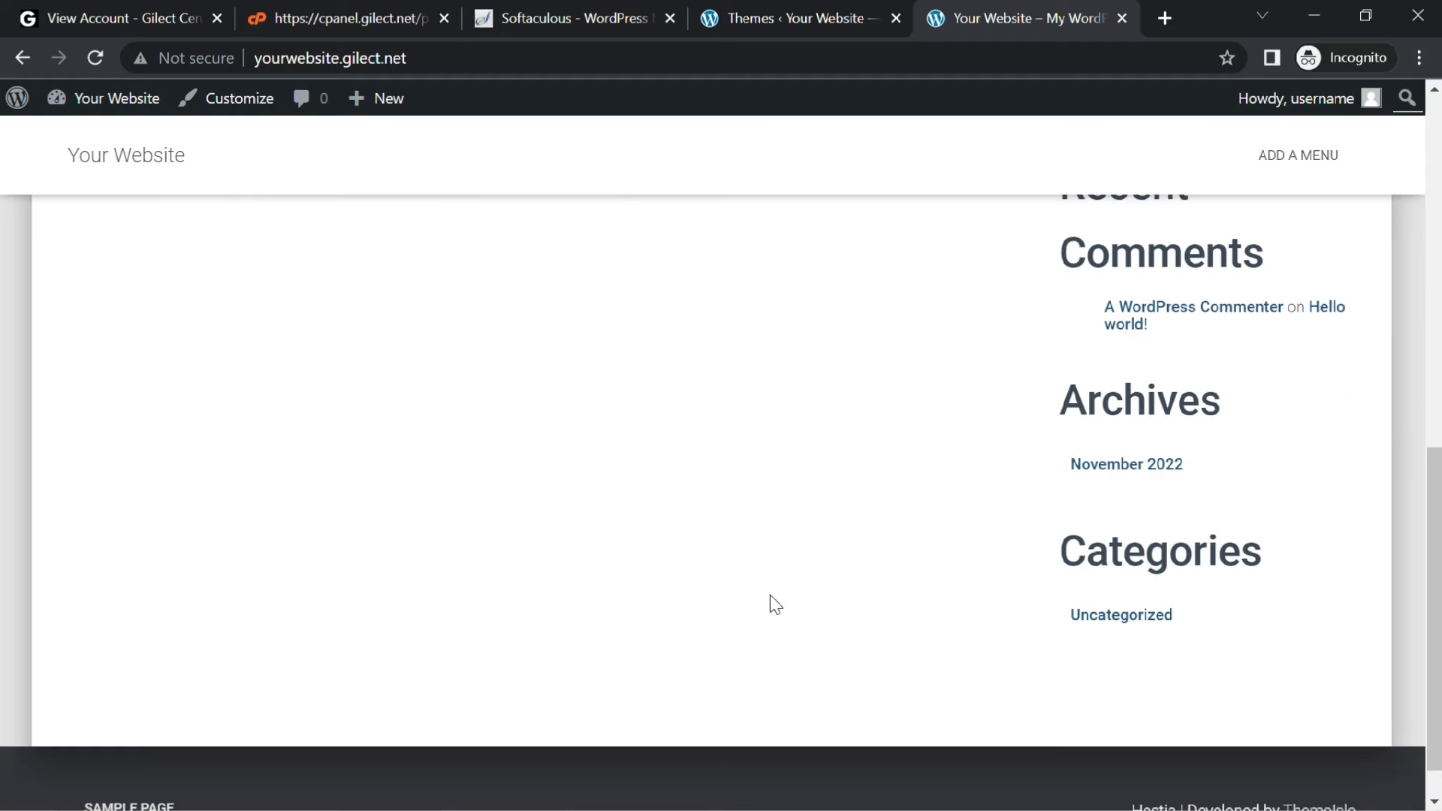
{"action": "scroll", "coordinate": [774, 603], "scroll_direction": "down", "scroll_amount": 1}
{"action": "scroll", "coordinate": [772, 603], "scroll_direction": "up", "scroll_amount": 11}
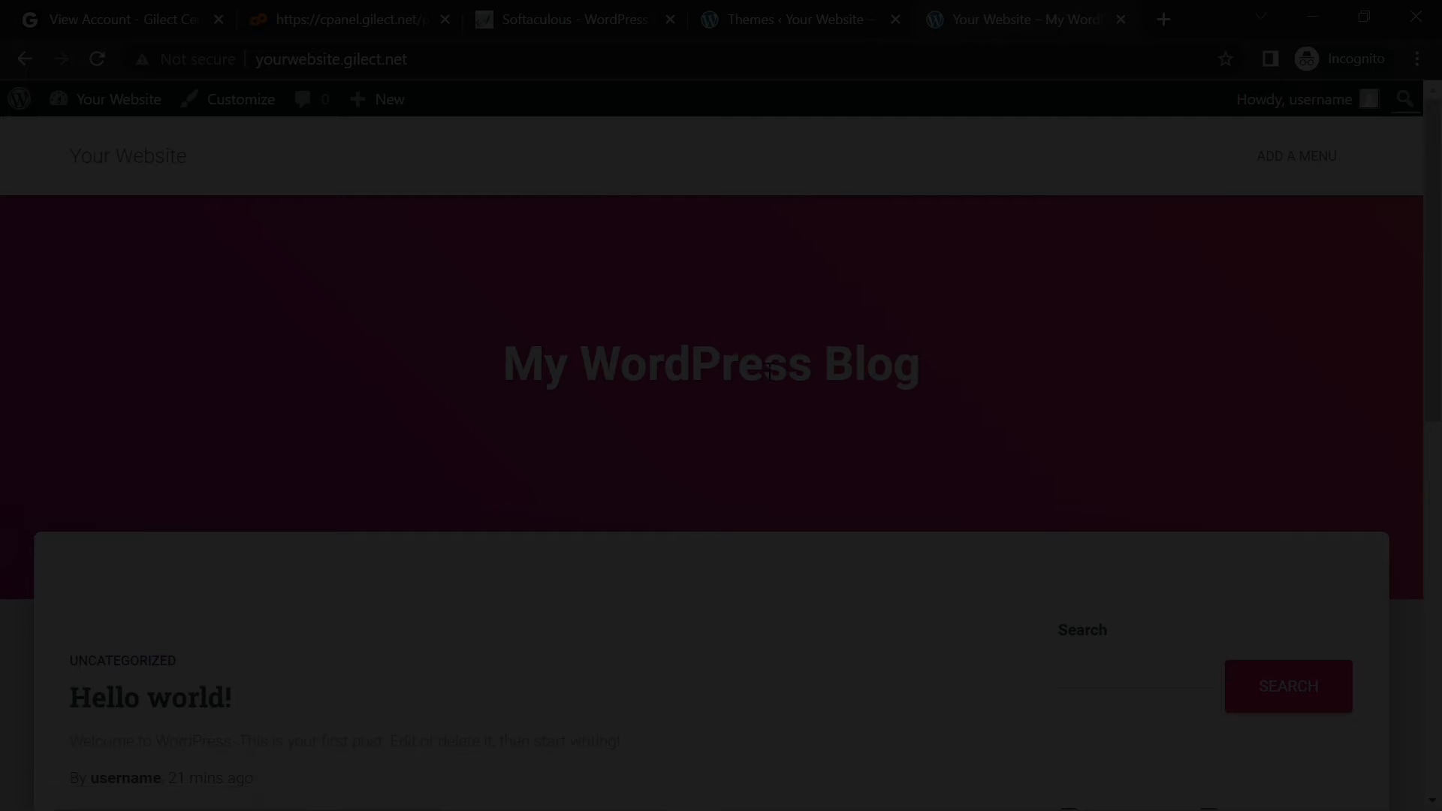
{"action": "scroll", "coordinate": [773, 597], "scroll_direction": "down", "scroll_amount": 2}
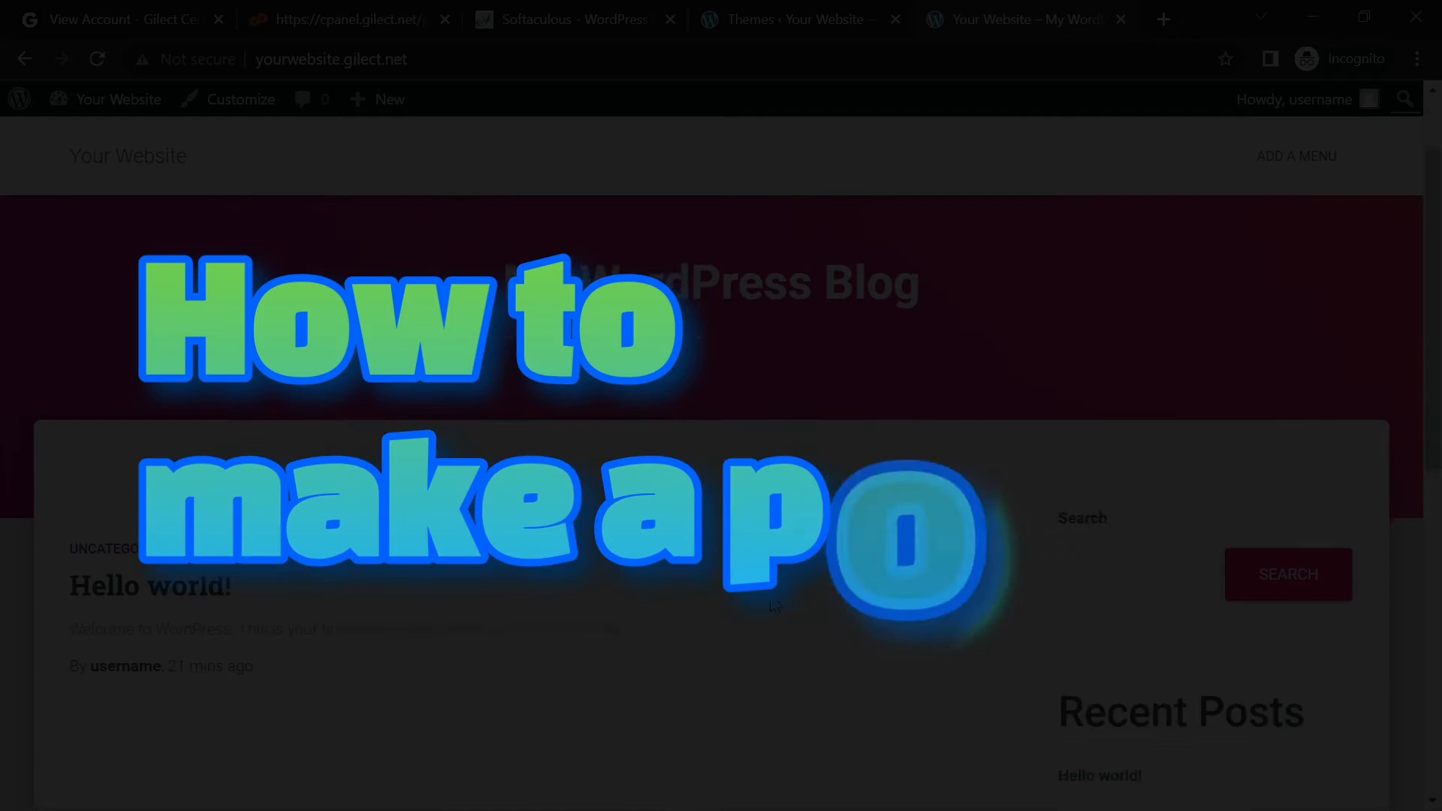
{"action": "scroll", "coordinate": [774, 606], "scroll_direction": "down", "scroll_amount": 9}
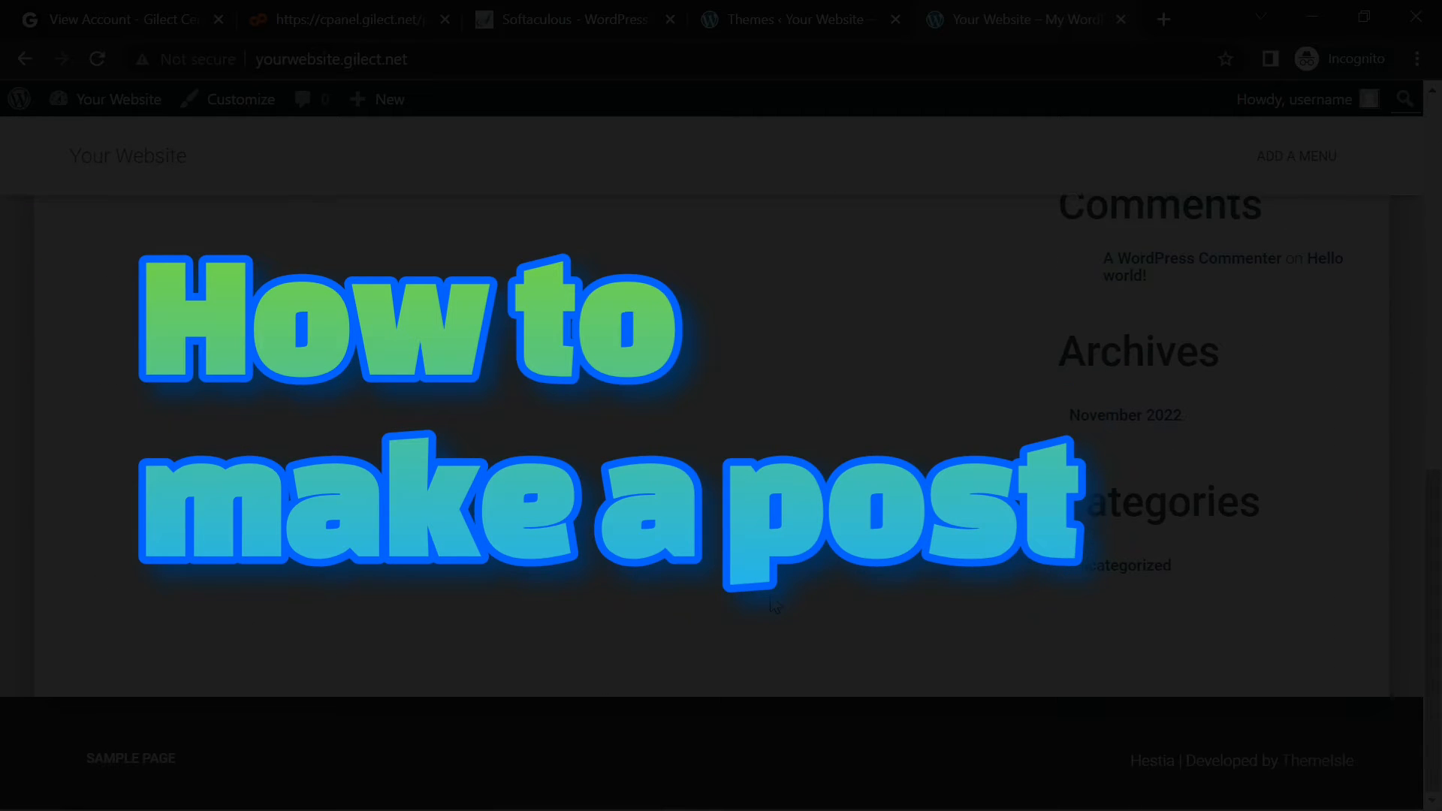
{"action": "scroll", "coordinate": [775, 605], "scroll_direction": "up", "scroll_amount": 10}
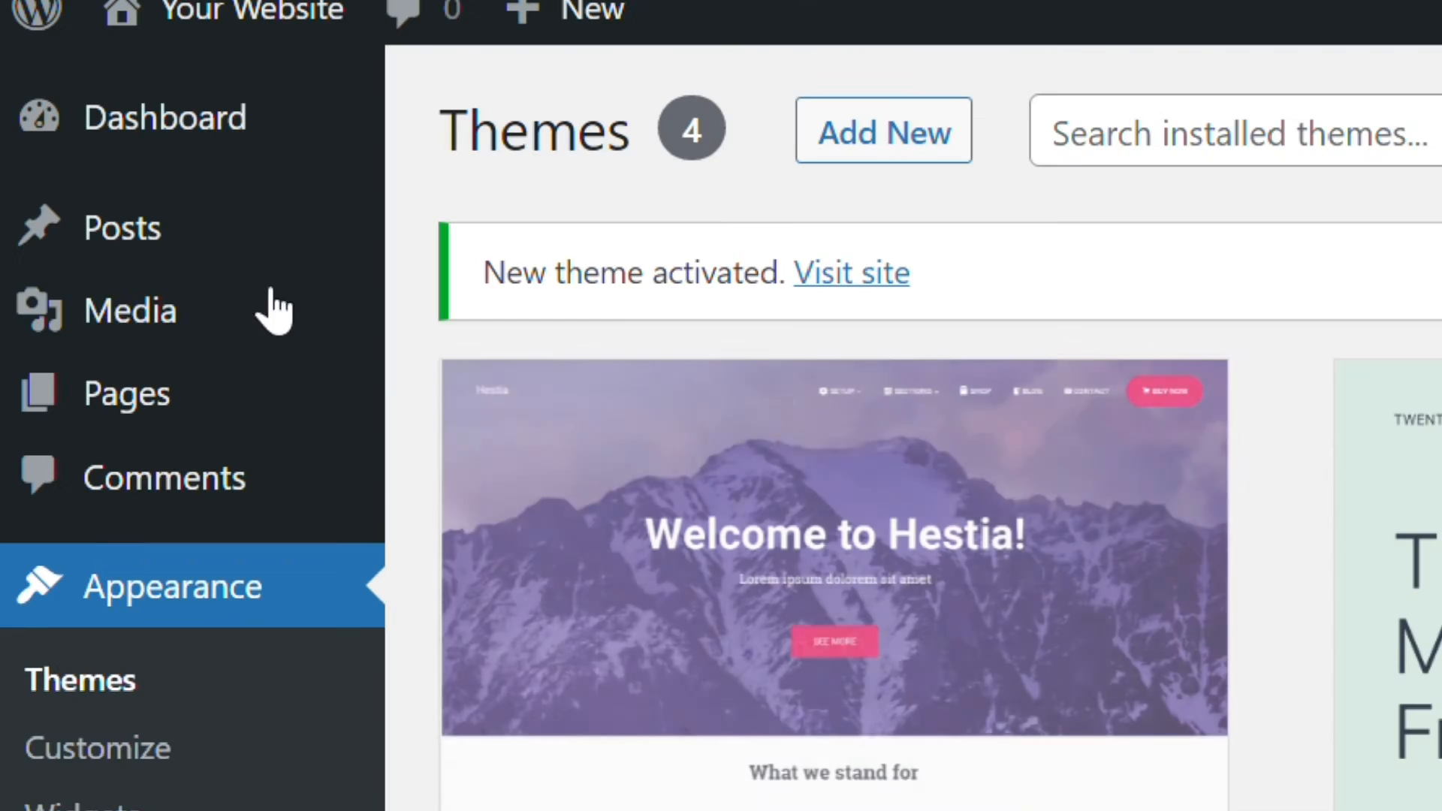
Start a new post in the WordPress dashboard and dismiss the block editor's welcome guide
{"action": "mouse_move", "coordinate": [204, 259]}
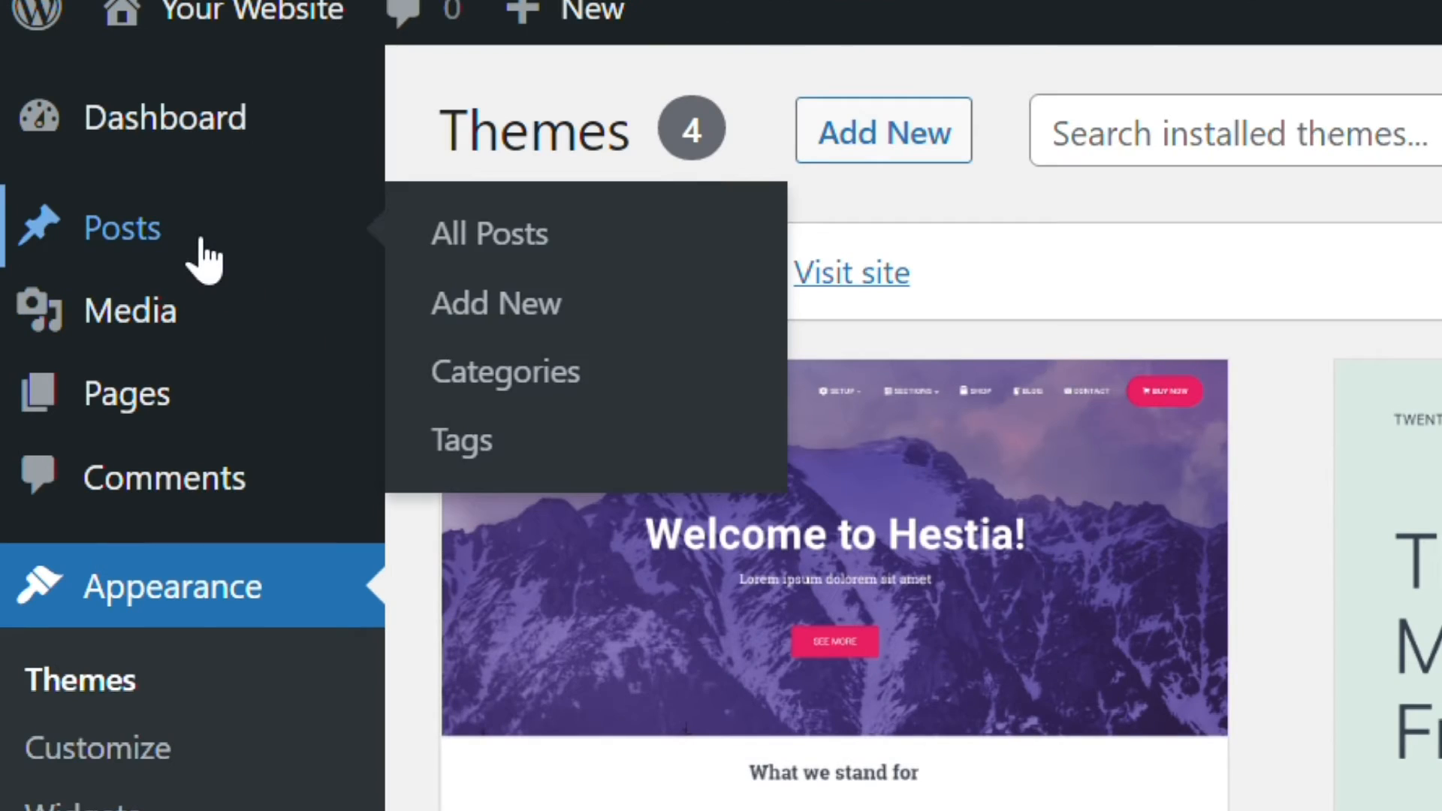
{"action": "left_click", "coordinate": [529, 308]}
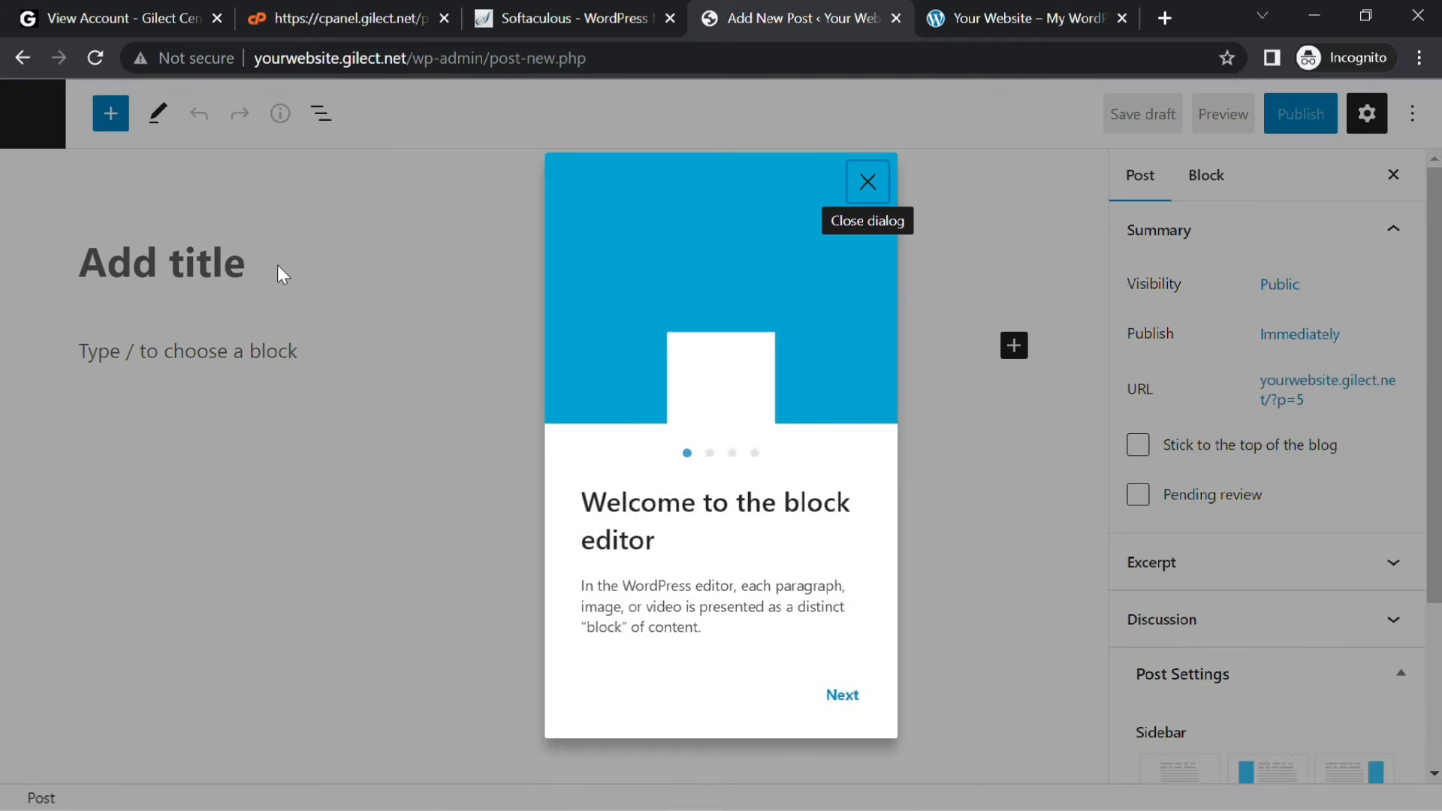
{"action": "left_click", "coordinate": [867, 182]}
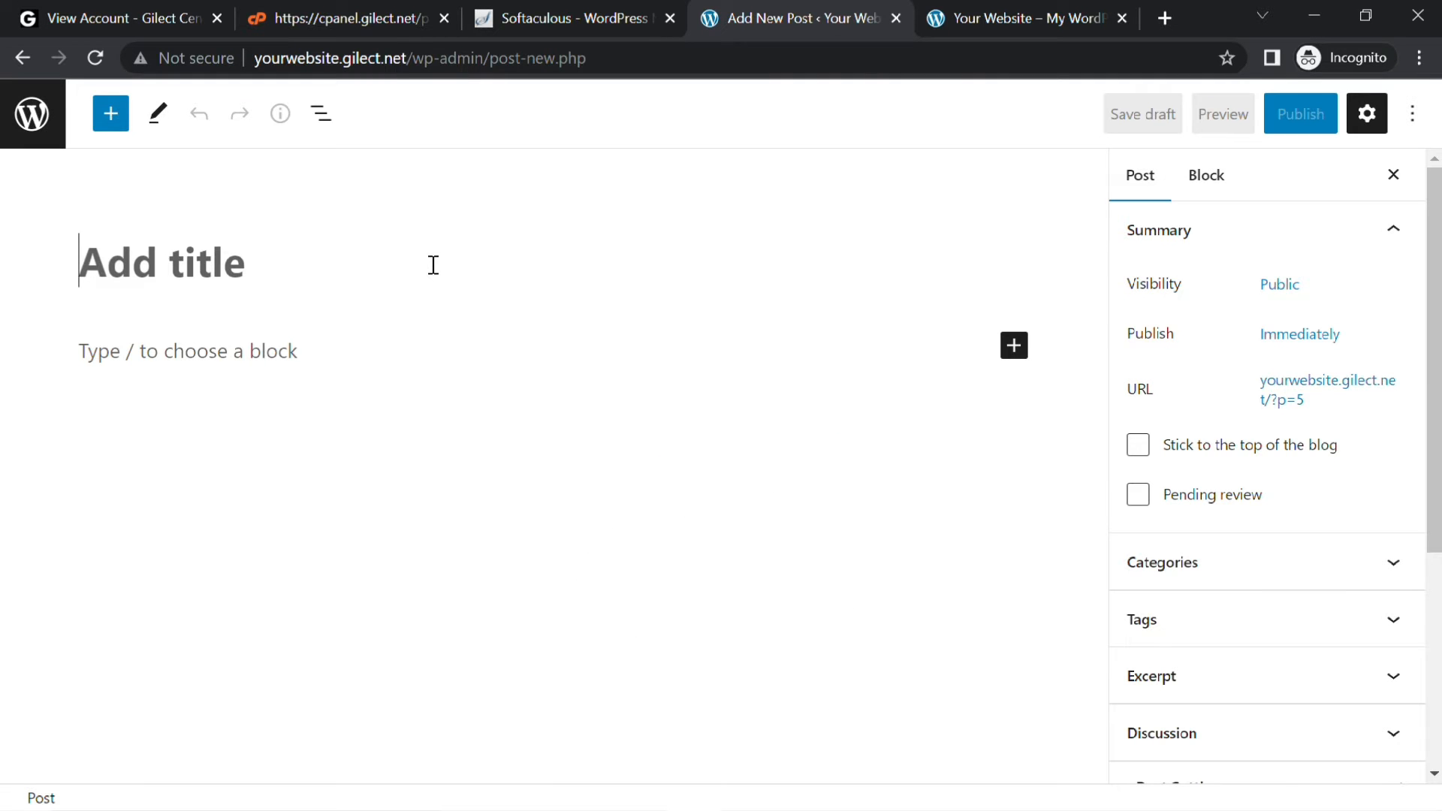
Title the post "My first post!" and write the paragraphs "This is my very first post.", "Hello world" and "sign up at gilect.com"
{"action": "left_click", "coordinate": [434, 265]}
{"action": "type", "text": "My first post!"}
{"action": "key", "text": "Return"}
{"action": "type", "text": "T"}
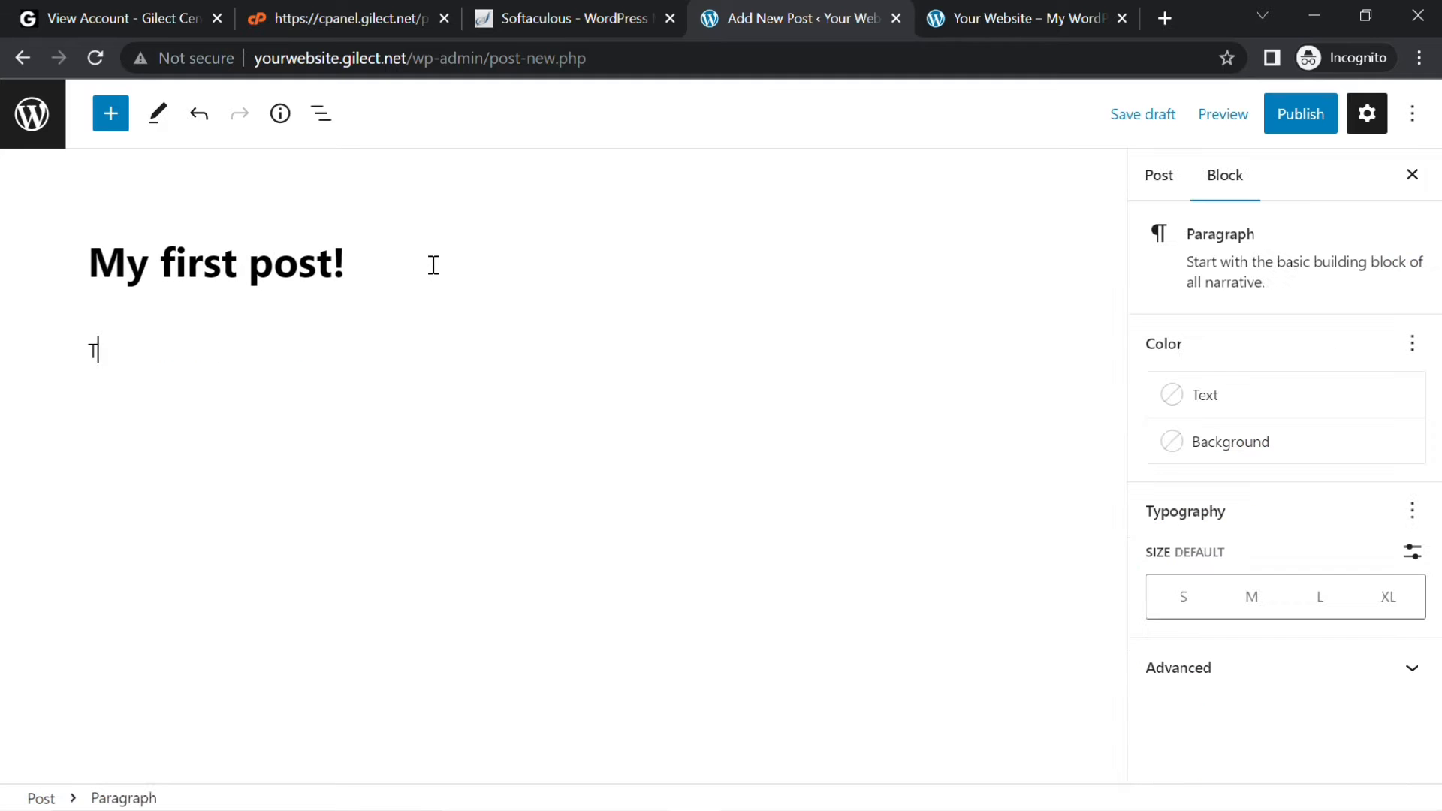
{"action": "key", "text": "Return"}
{"action": "type", "text": "sign up at gilect"}
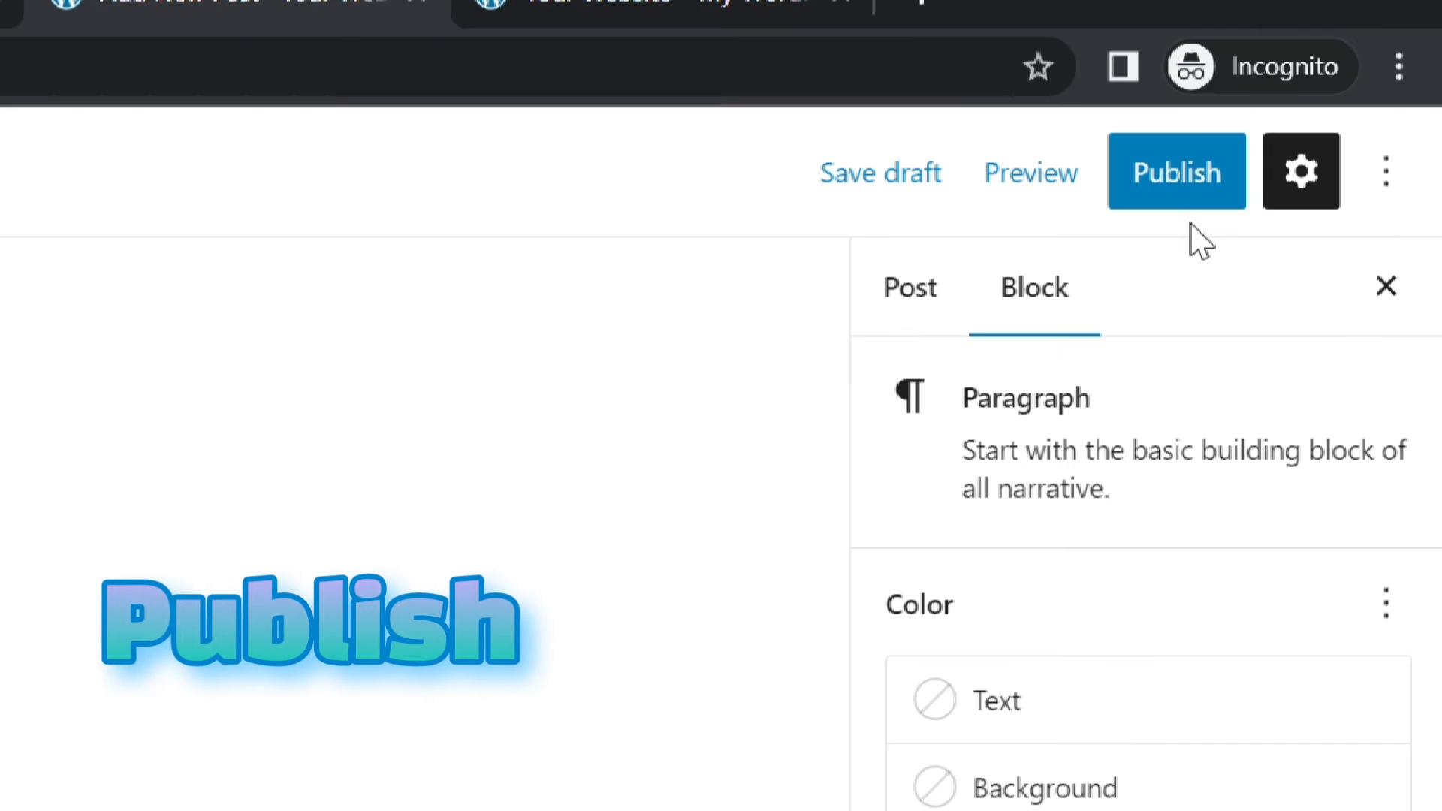
Publish the post and view it on the site's home page and on its own page
{"action": "left_click", "coordinate": [1197, 201]}
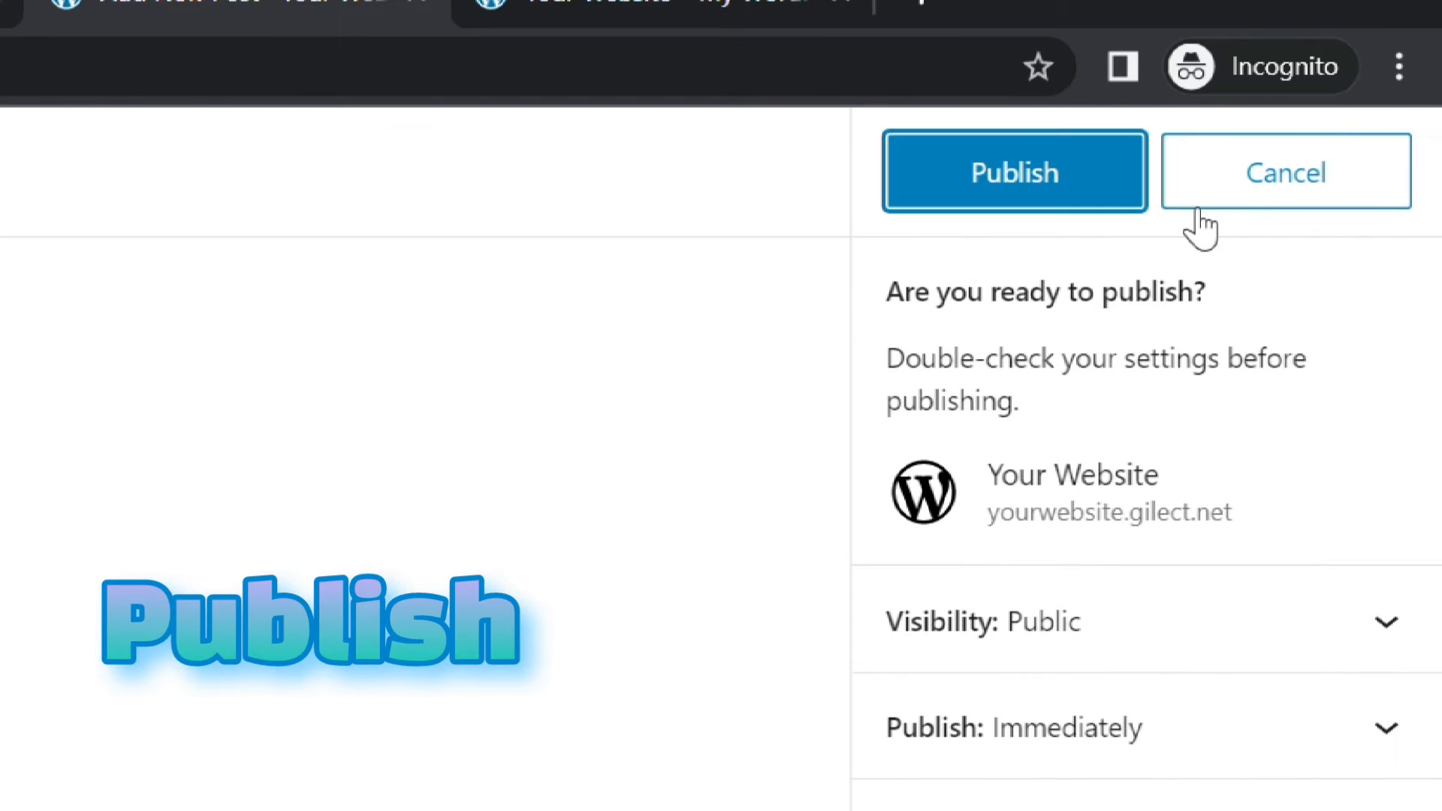
{"action": "left_click", "coordinate": [898, 209]}
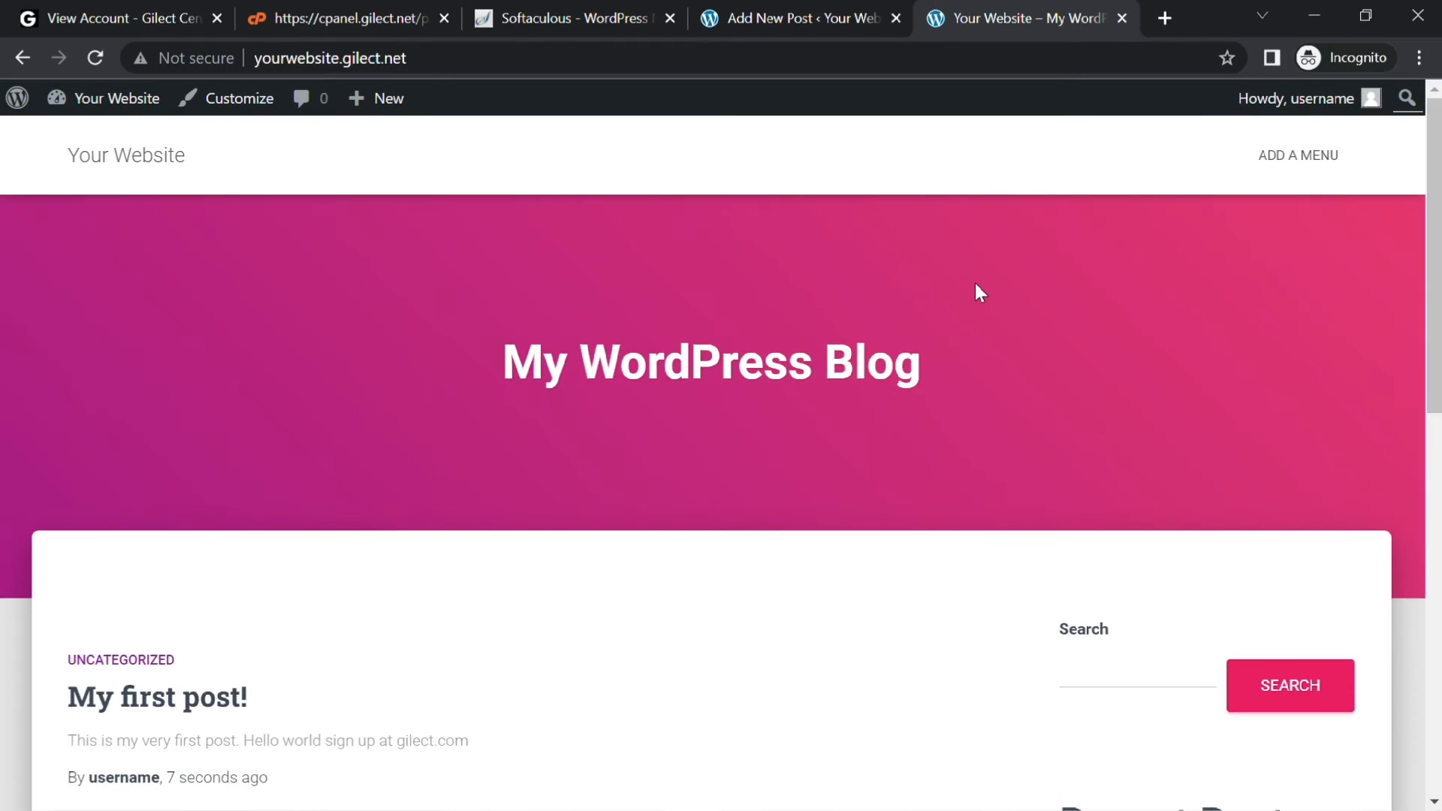
{"action": "scroll", "coordinate": [975, 283], "scroll_direction": "down", "scroll_amount": 3}
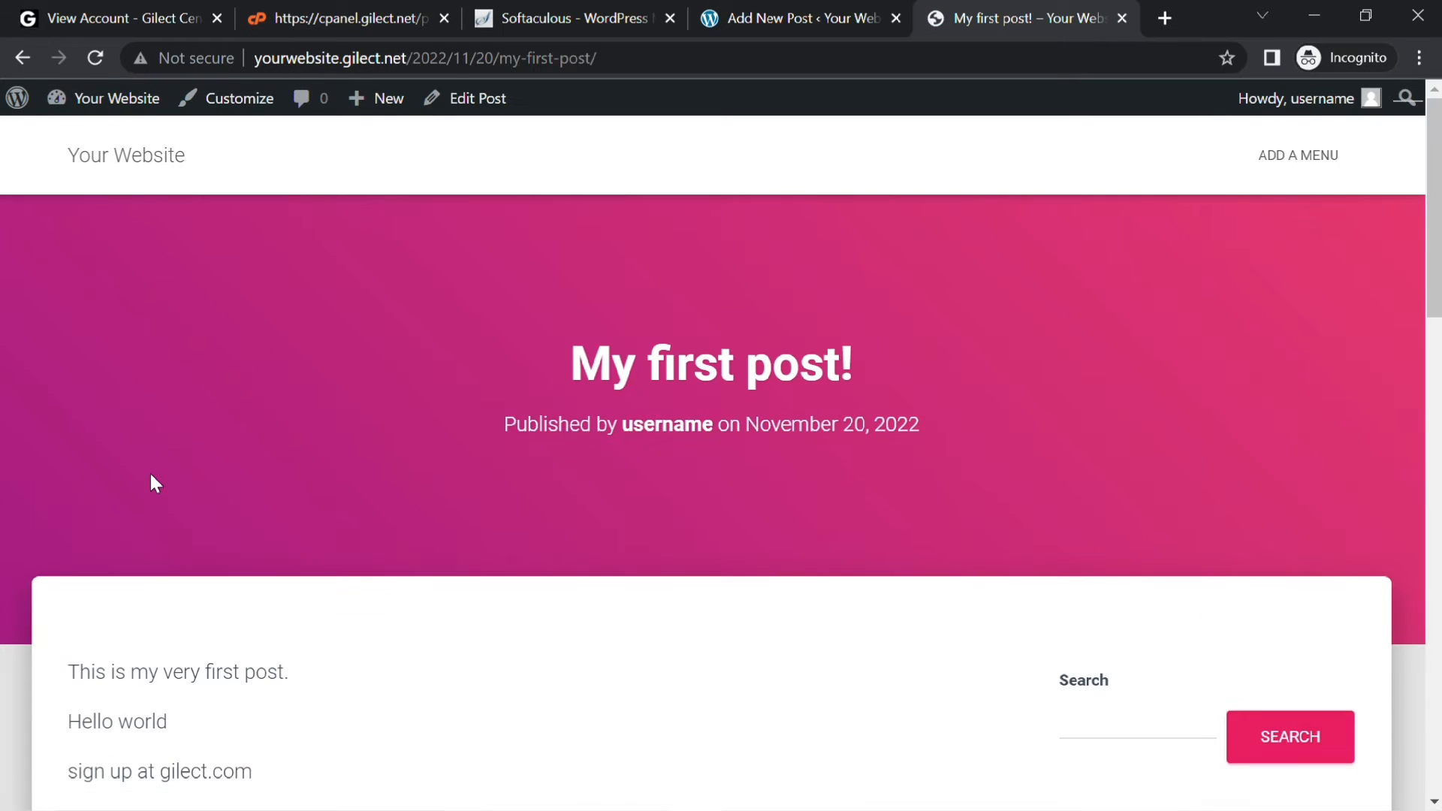
{"action": "scroll", "coordinate": [537, 581], "scroll_direction": "down", "scroll_amount": 3}
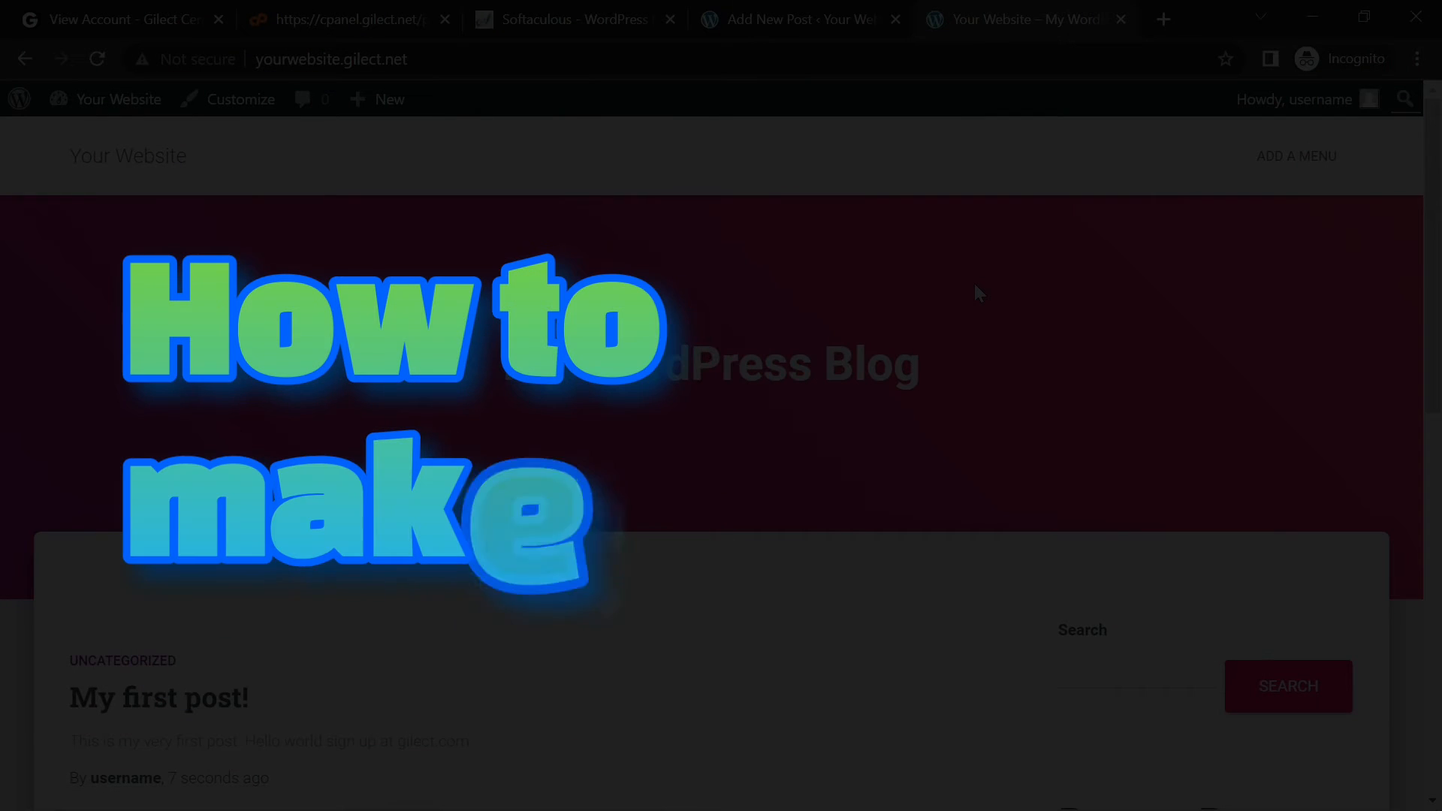
{"action": "scroll", "coordinate": [976, 289], "scroll_direction": "down", "scroll_amount": 3}
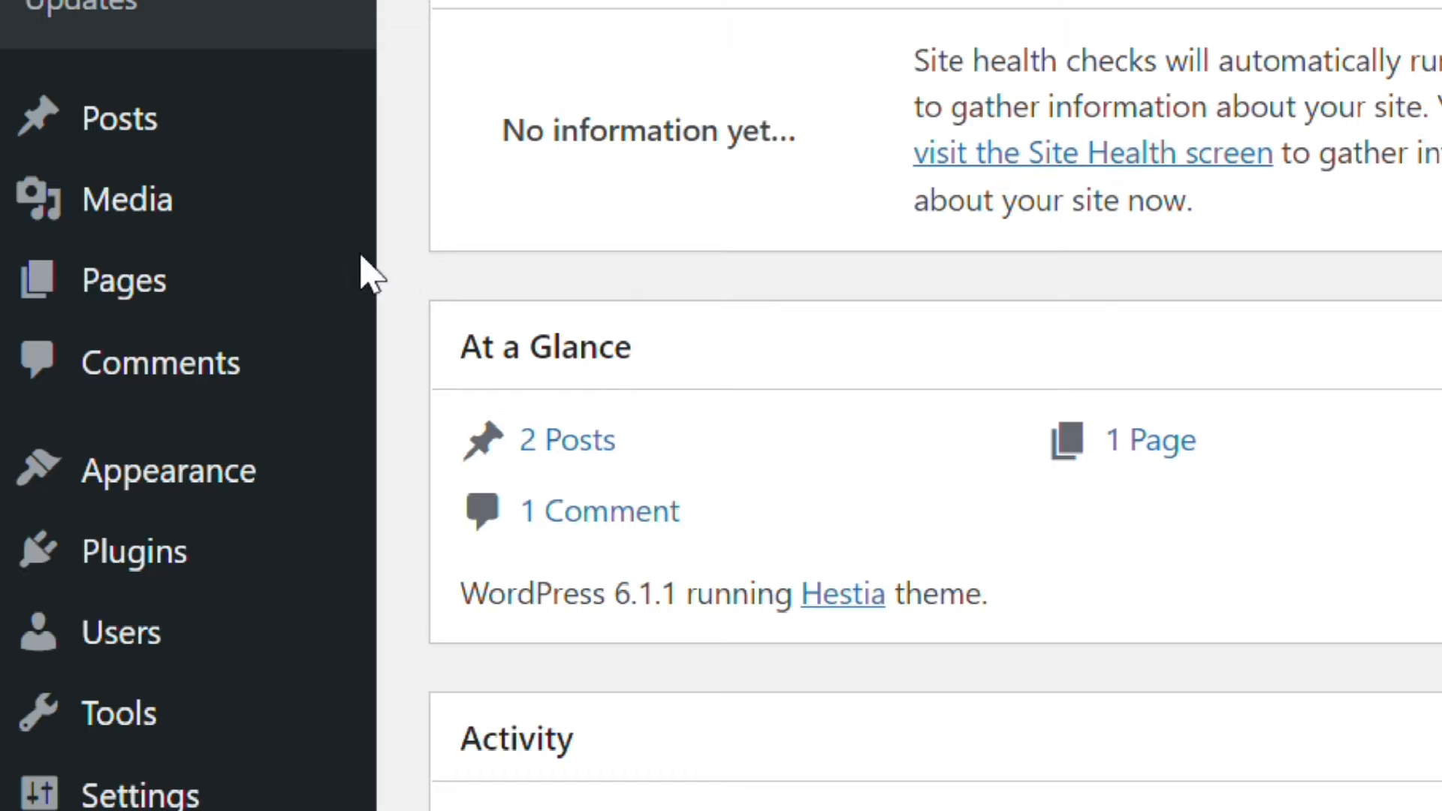
Go to the site's list of pages in the dashboard and start a new page
{"action": "mouse_move", "coordinate": [86, 360]}
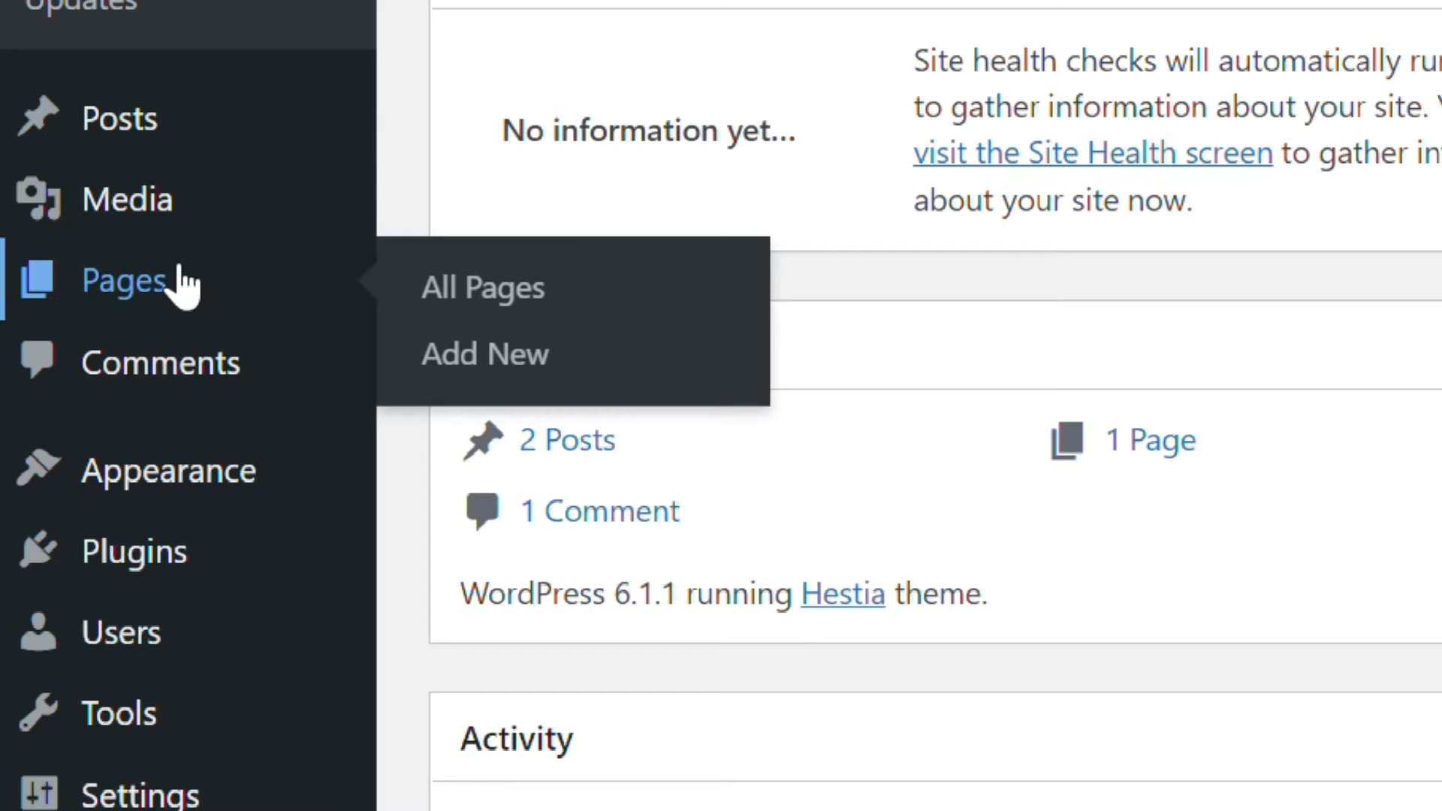
{"action": "left_click", "coordinate": [180, 284]}
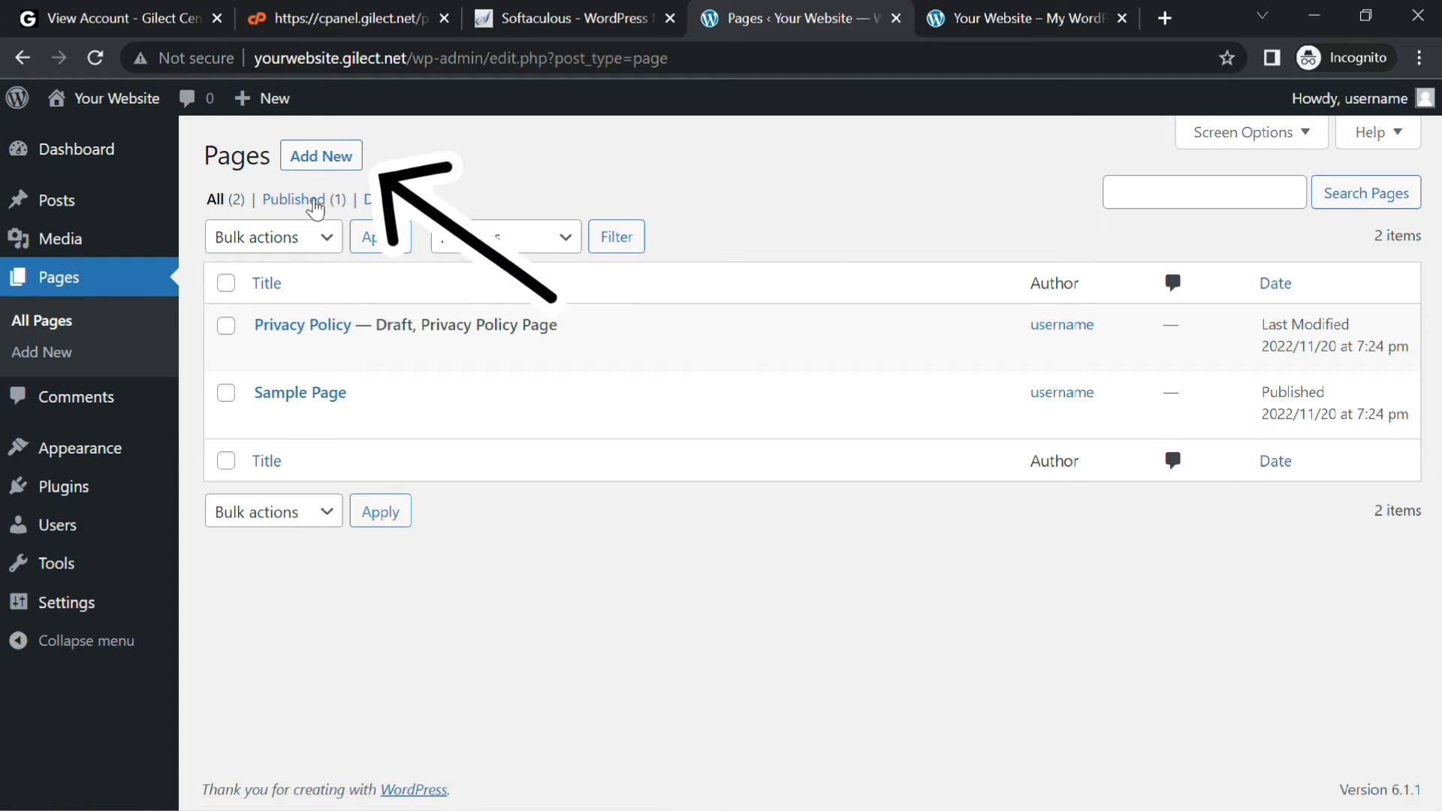
{"action": "left_click", "coordinate": [350, 166]}
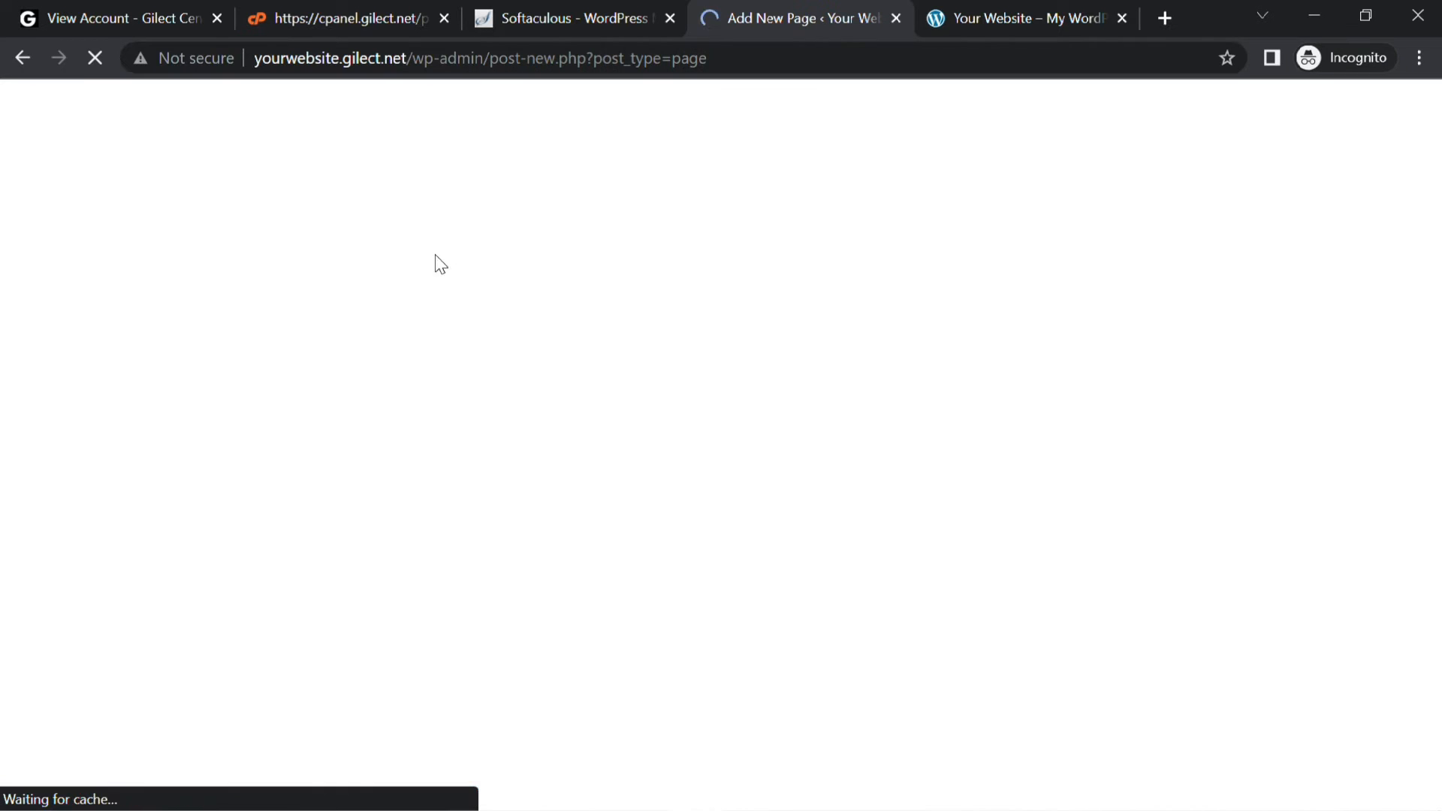
Title the page "About", write three short paragraphs on creating pages, filling in details and adding it to the menu, and publish it
{"action": "type", "text": "About"}
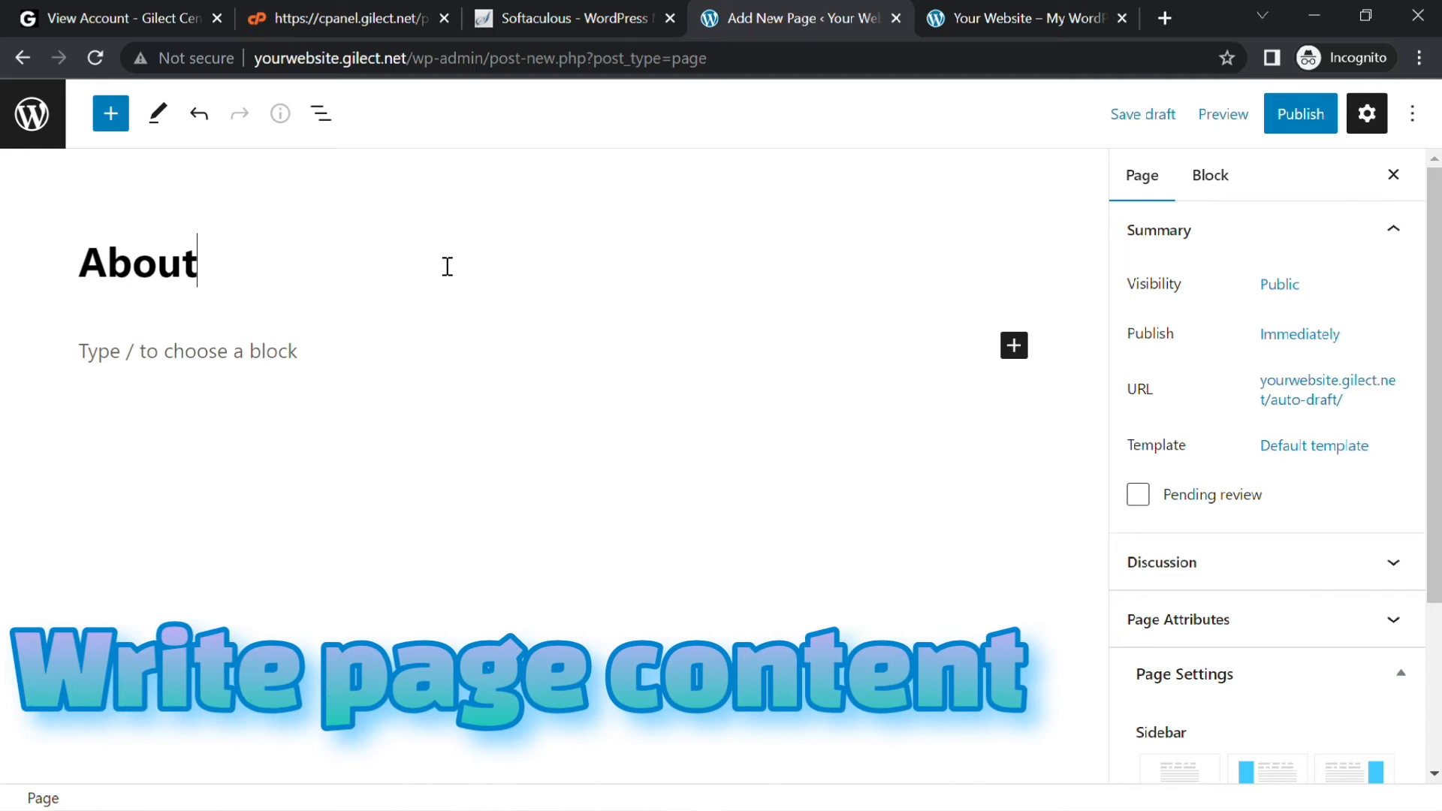
{"action": "key", "text": "Return"}
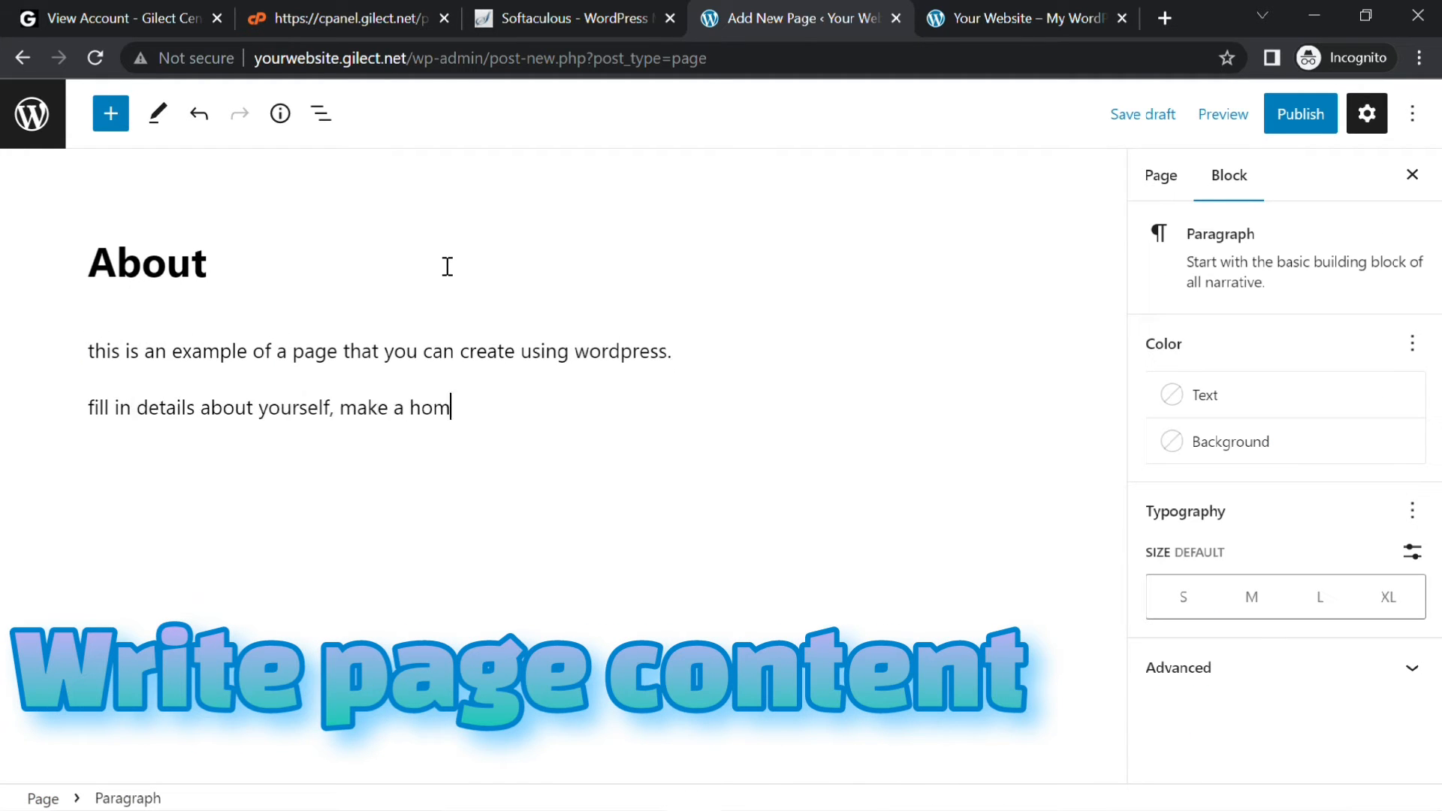
{"action": "type", "text": "epage, etc."}
{"action": "key", "text": "Return"}
{"action": "type", "text": "and then, you can add it to the menu"}
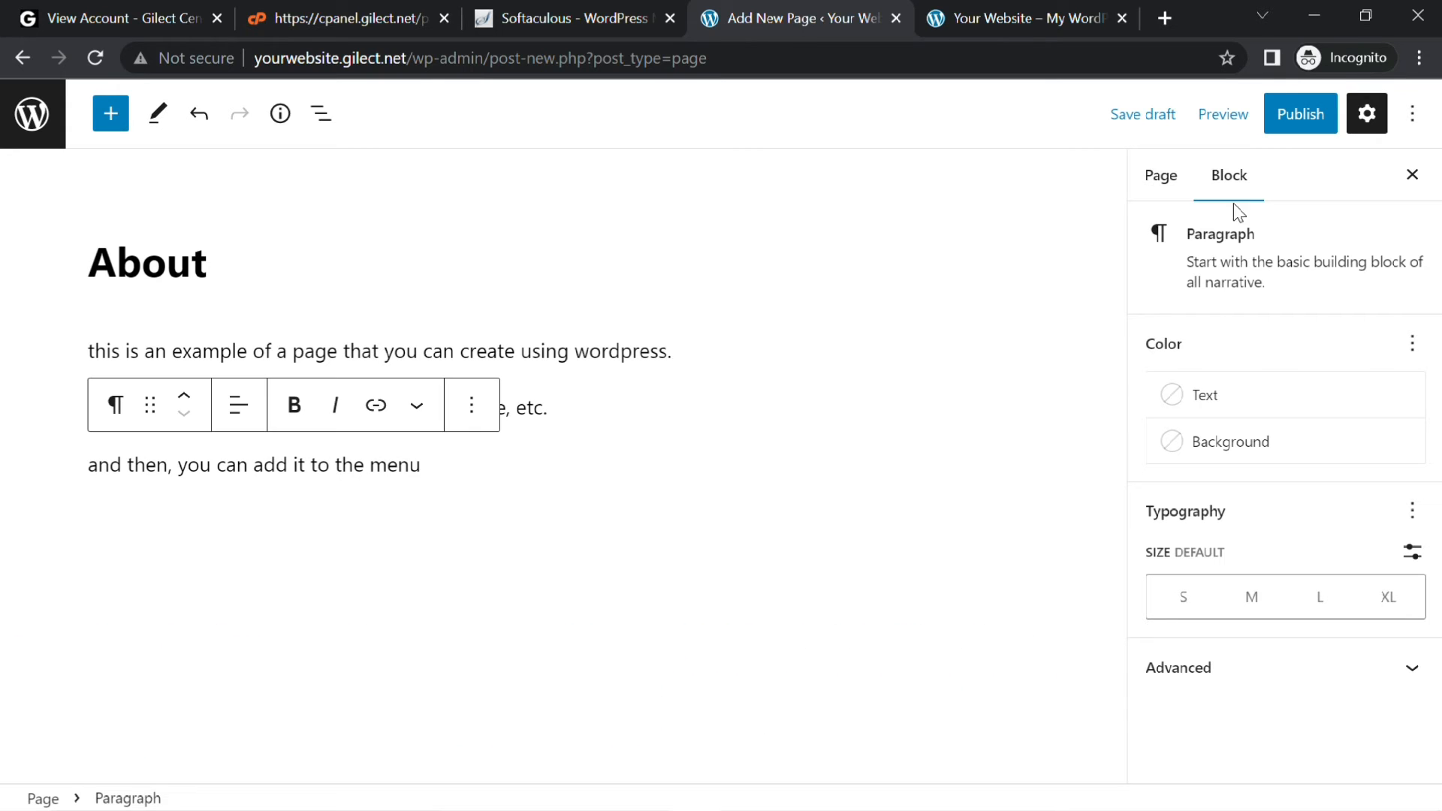
{"action": "left_click", "coordinate": [1273, 129]}
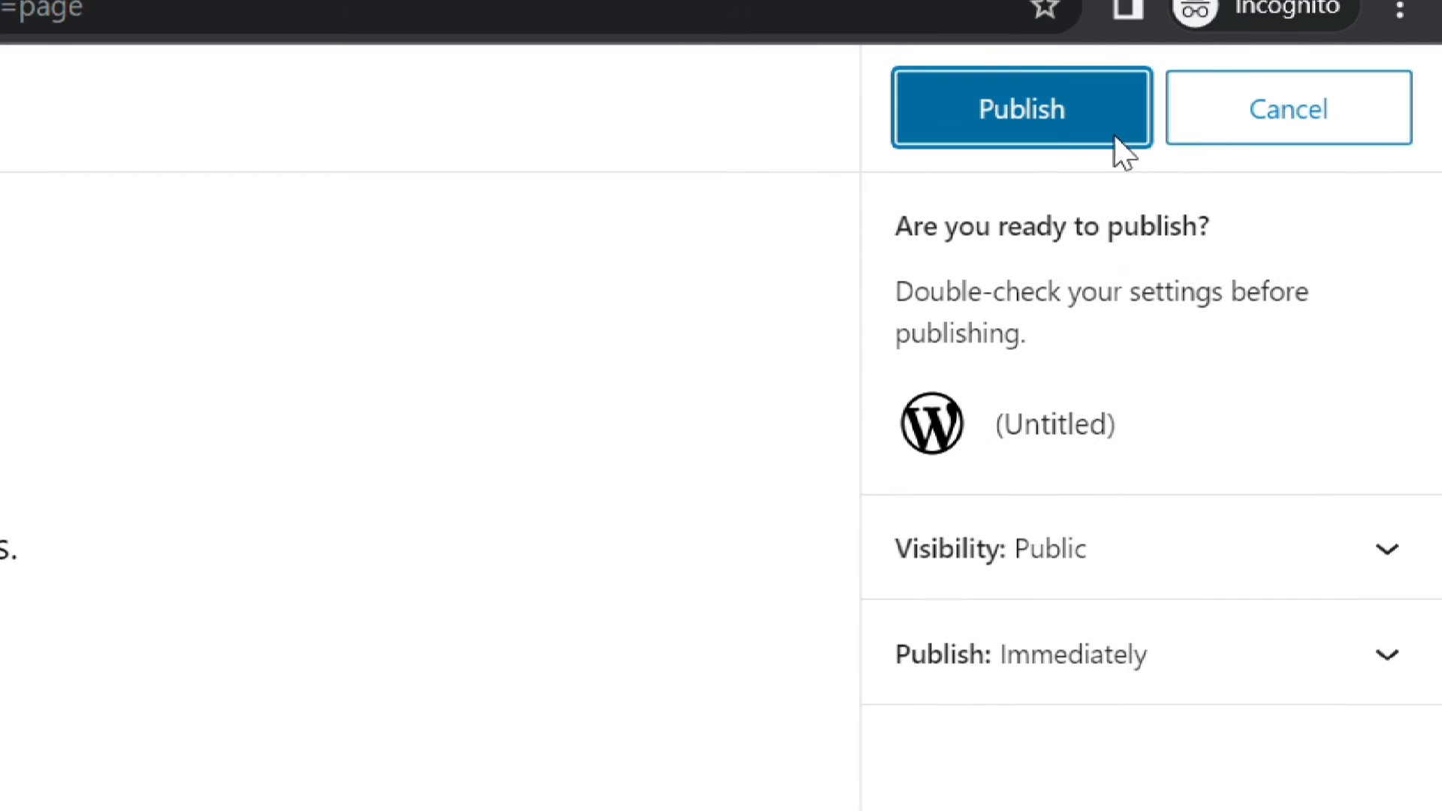
{"action": "left_click", "coordinate": [1070, 132]}
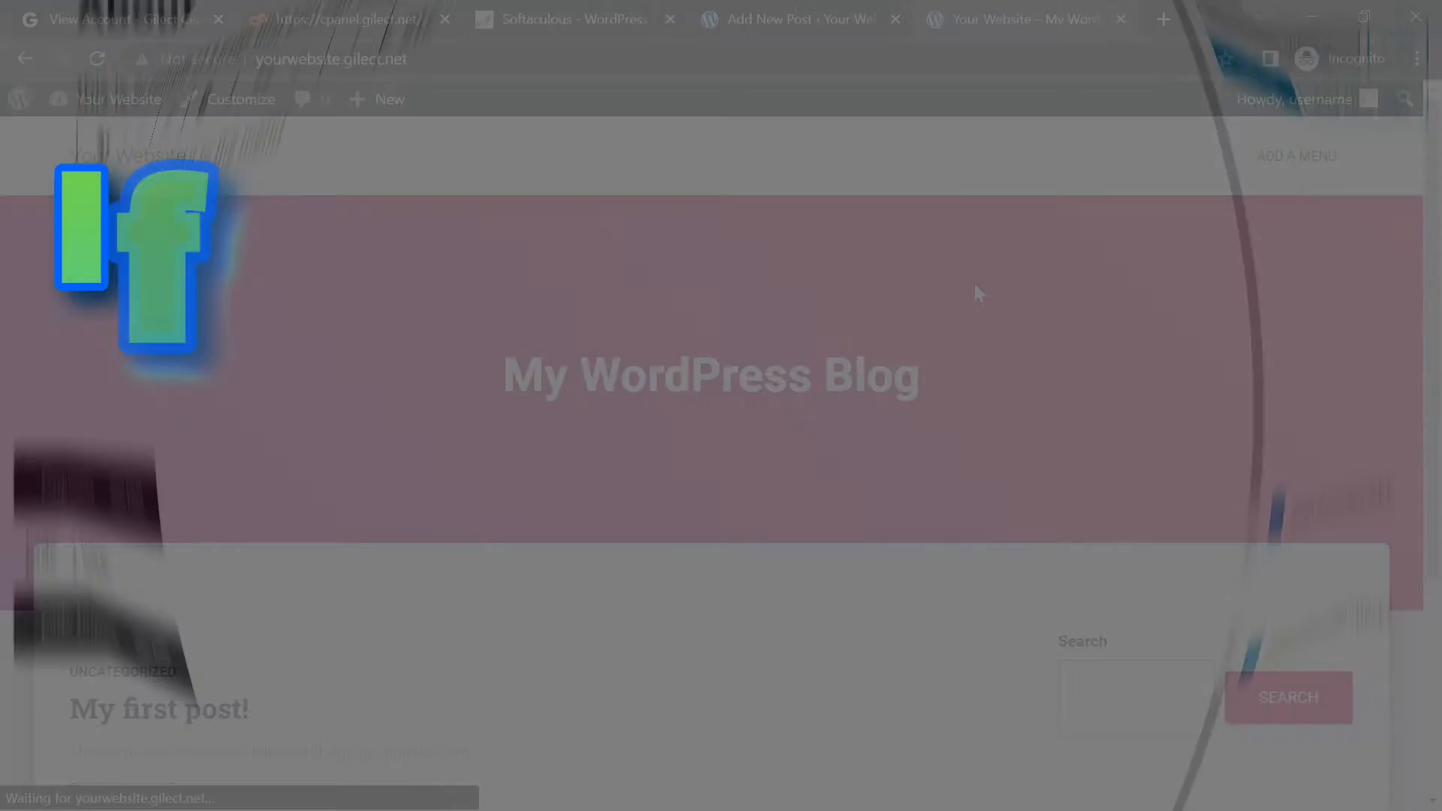
{"action": "scroll", "coordinate": [975, 282], "scroll_direction": "down", "scroll_amount": 3}
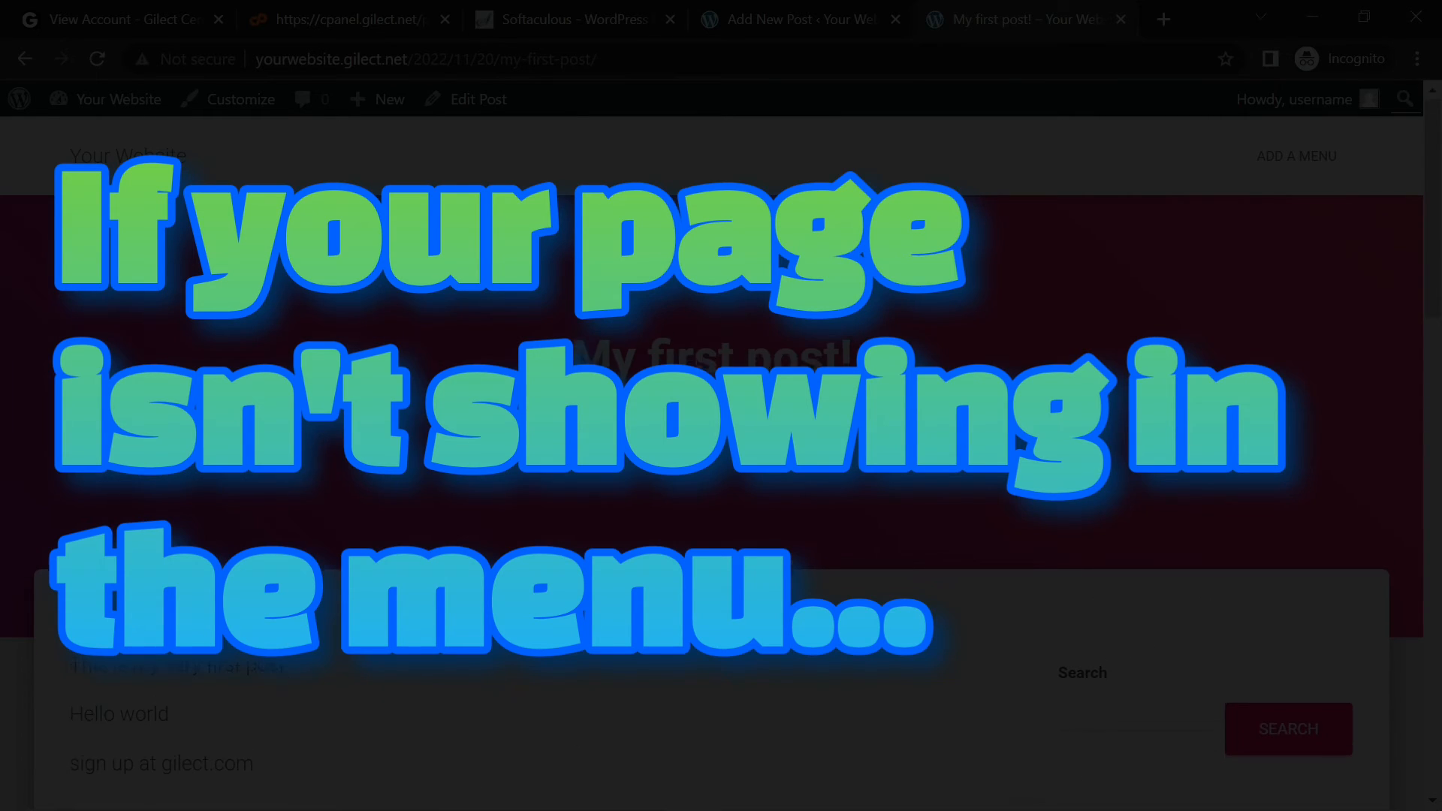
{"action": "scroll", "coordinate": [721, 451], "scroll_direction": "down", "scroll_amount": 3}
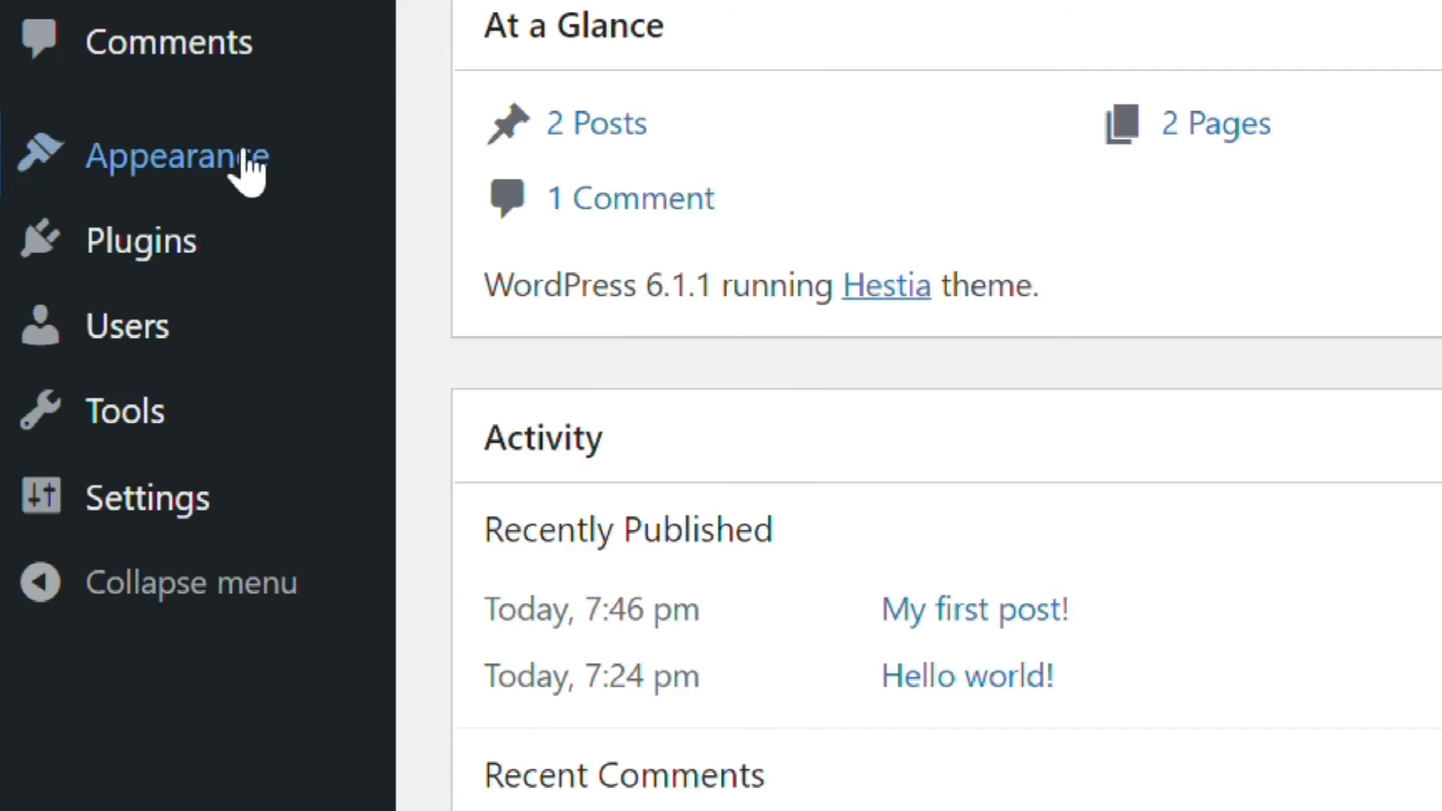
Create a new menu named "menu" in the theme customizer and assign it to the Primary Menu location
{"action": "mouse_move", "coordinate": [94, 448]}
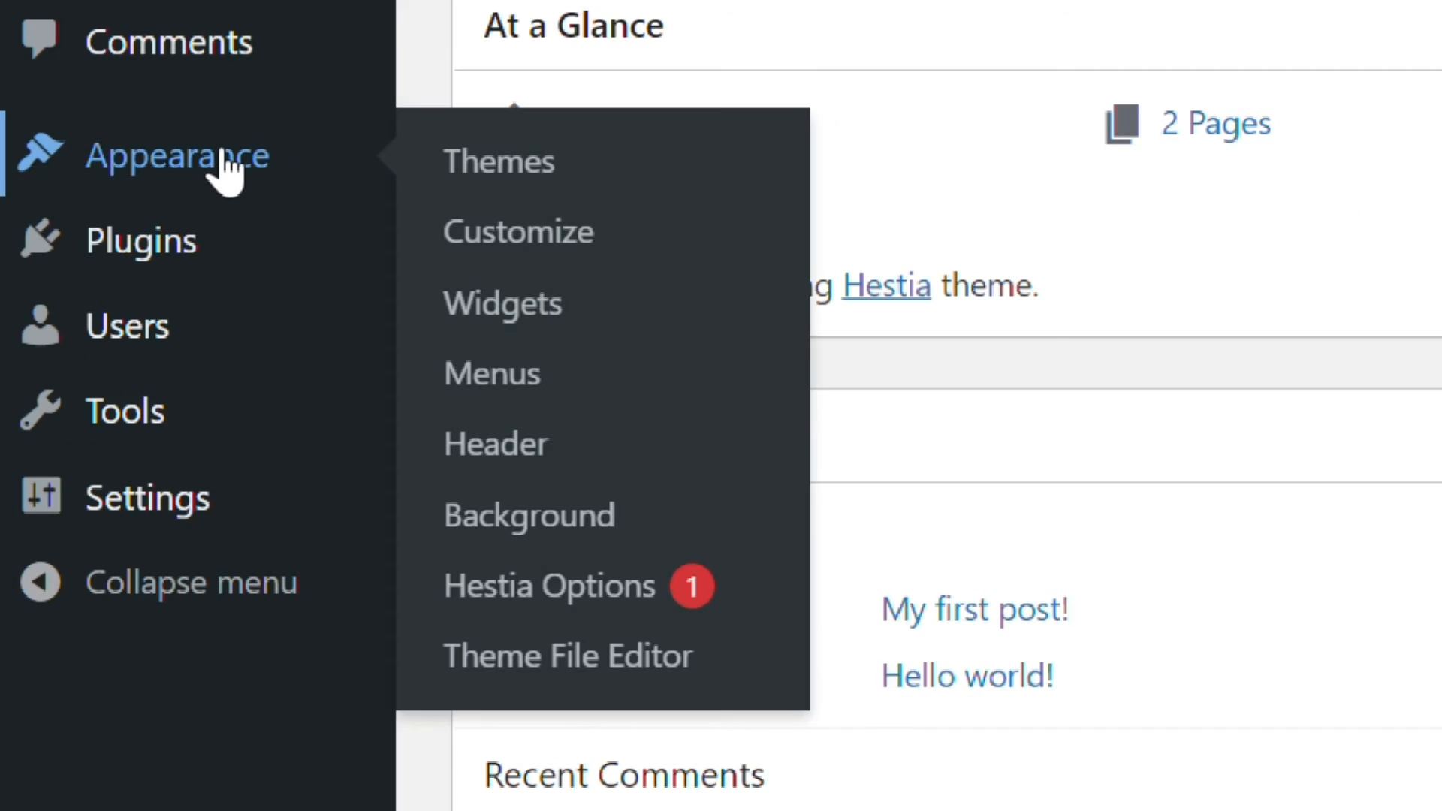
{"action": "left_click", "coordinate": [523, 240]}
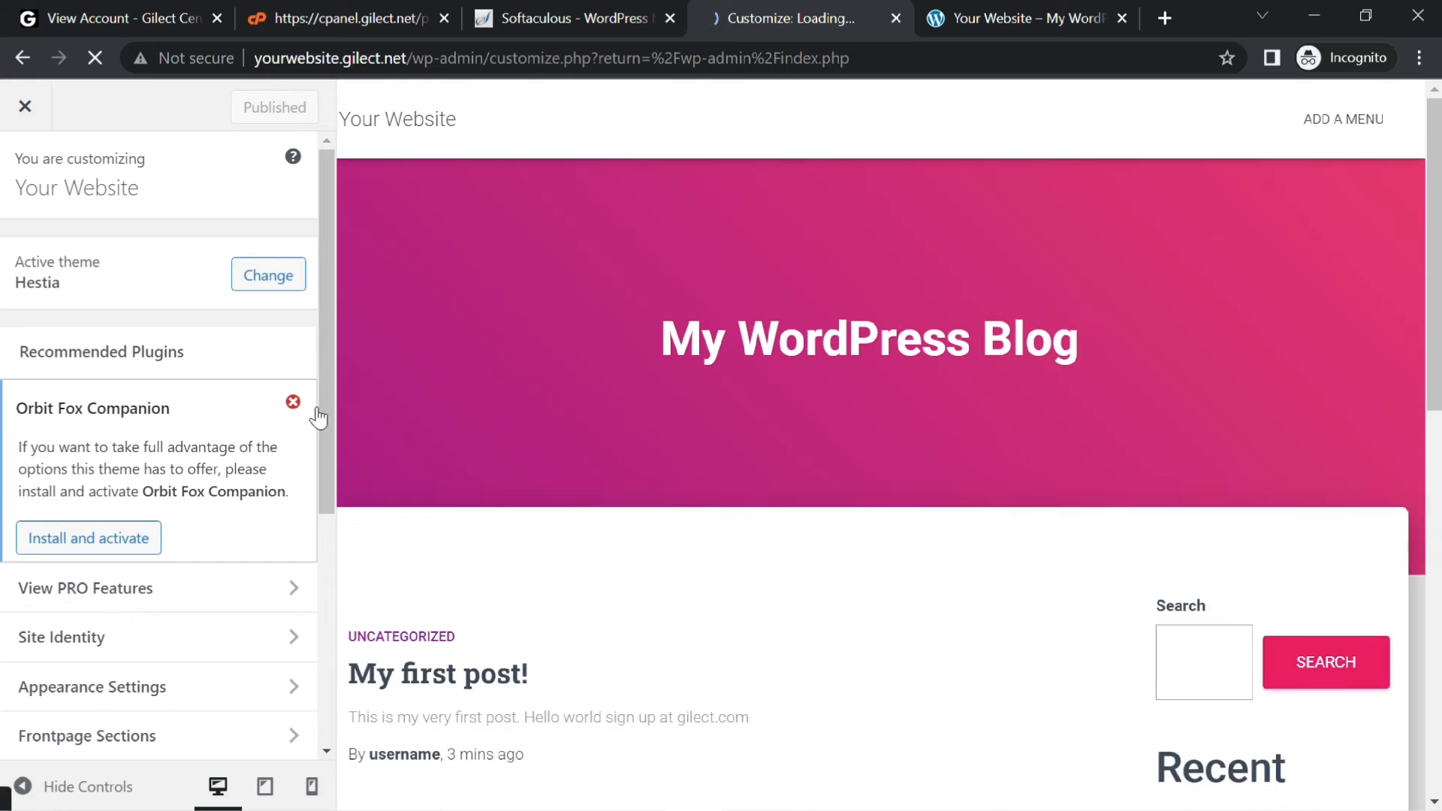
{"action": "left_click_drag", "start_coordinate": [329, 391], "coordinate": [342, 551]}
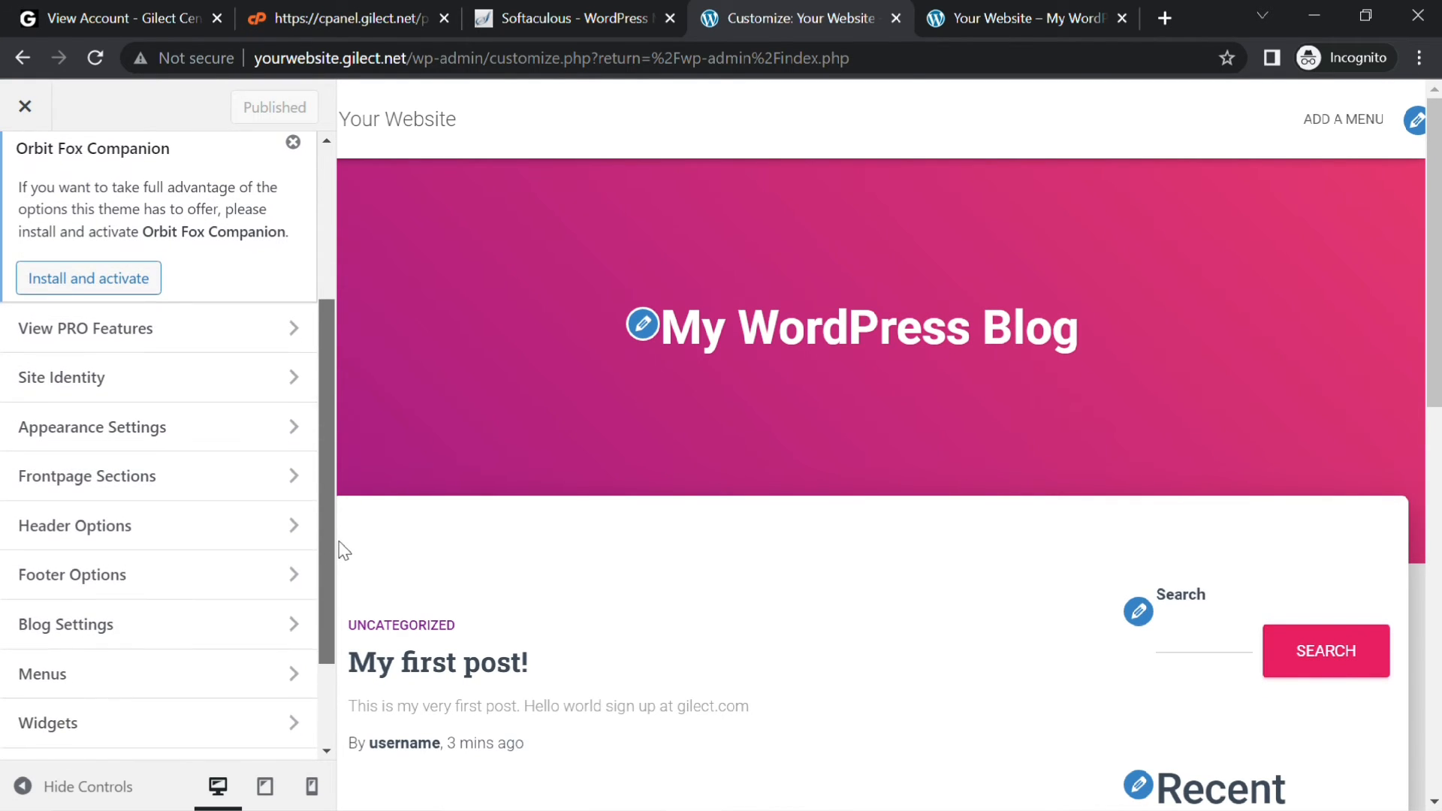
{"action": "left_click", "coordinate": [307, 676]}
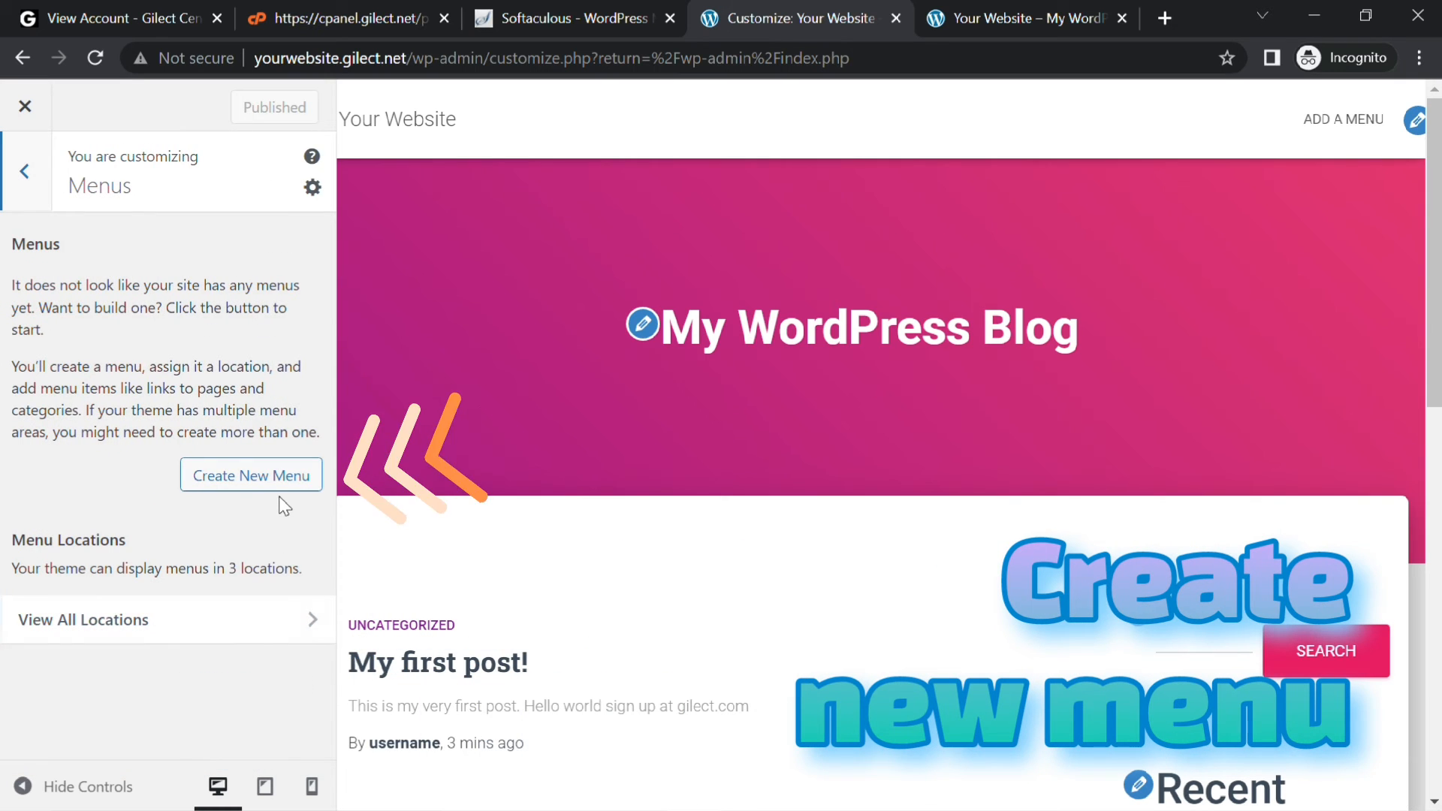
{"action": "left_click", "coordinate": [283, 474]}
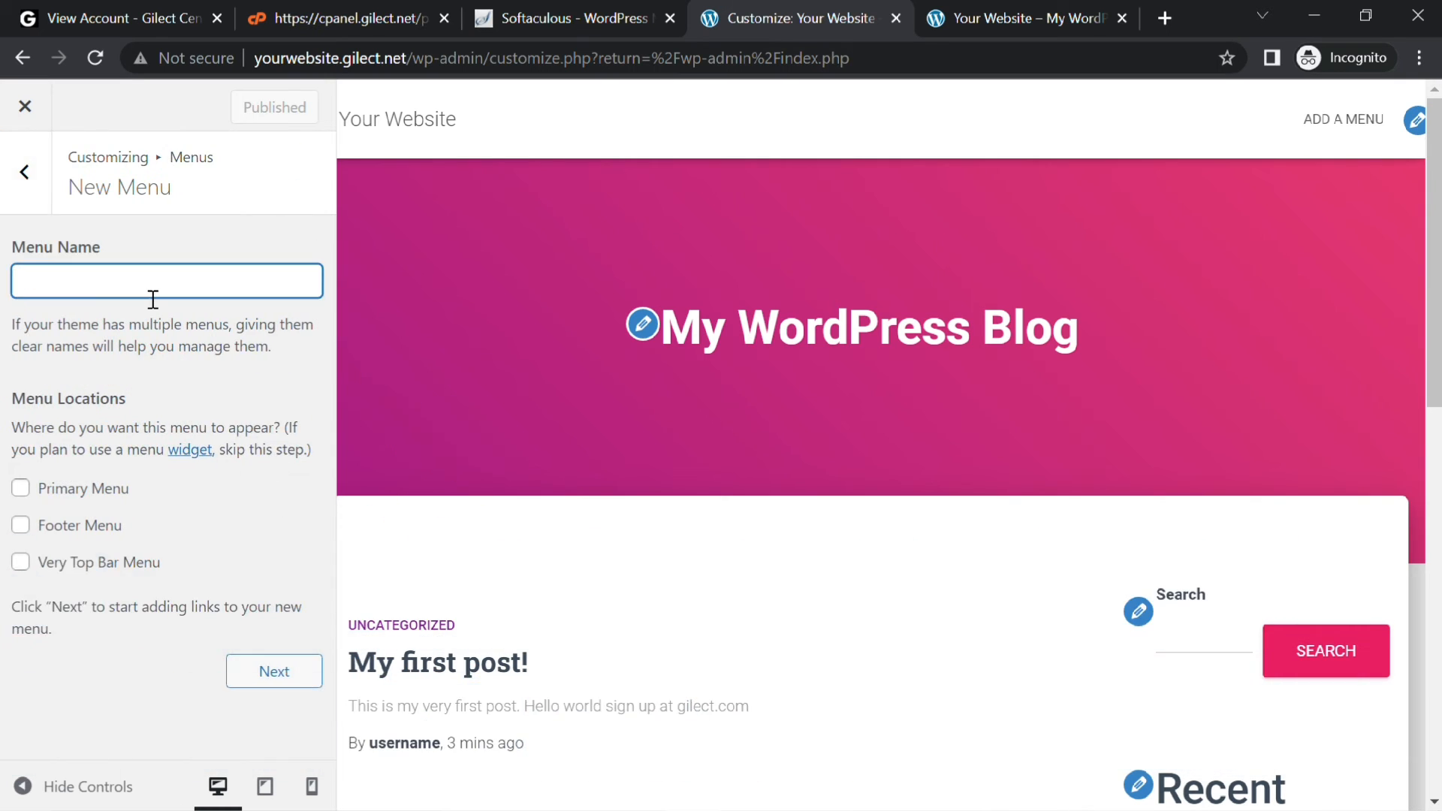
{"action": "left_click", "coordinate": [21, 488]}
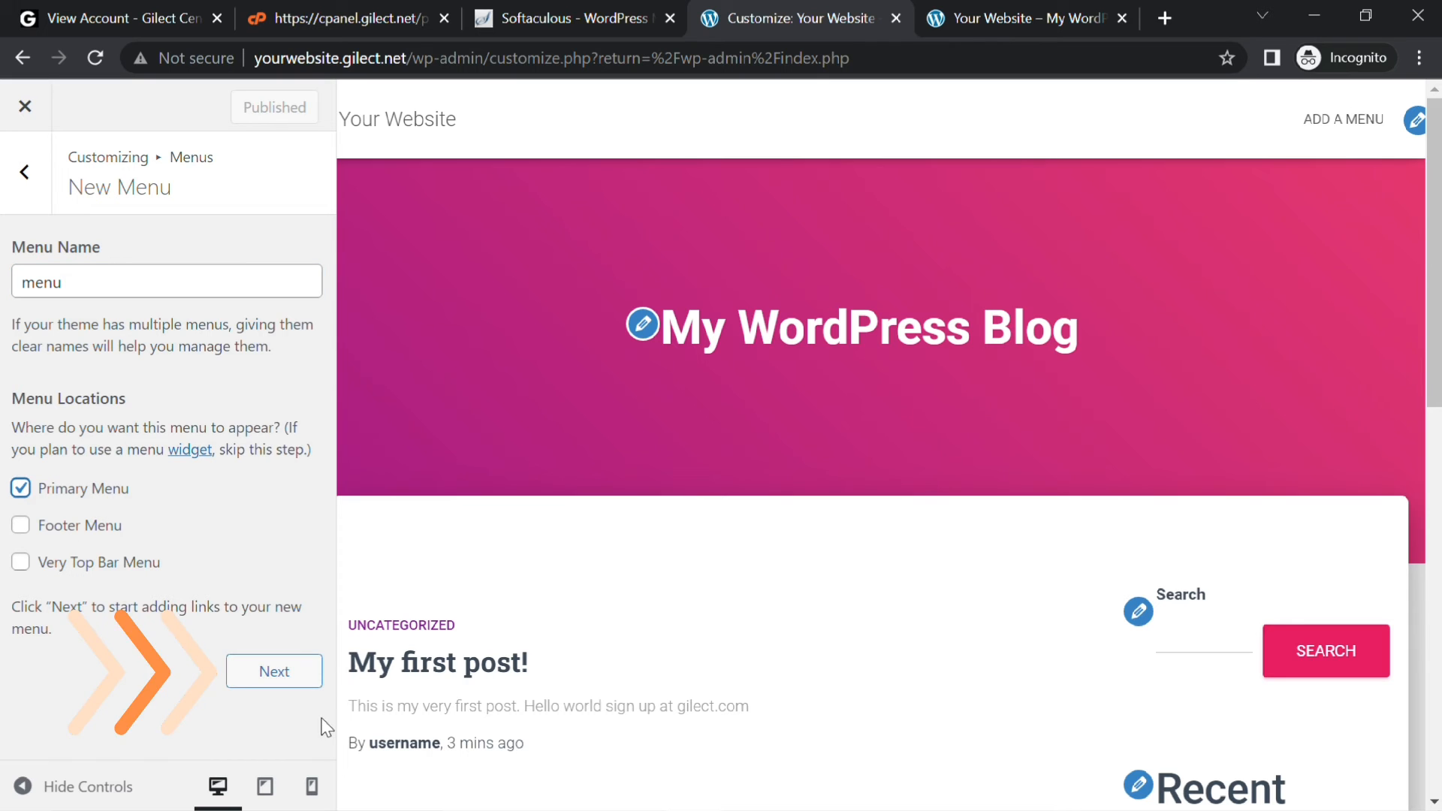
{"action": "left_click", "coordinate": [297, 672]}
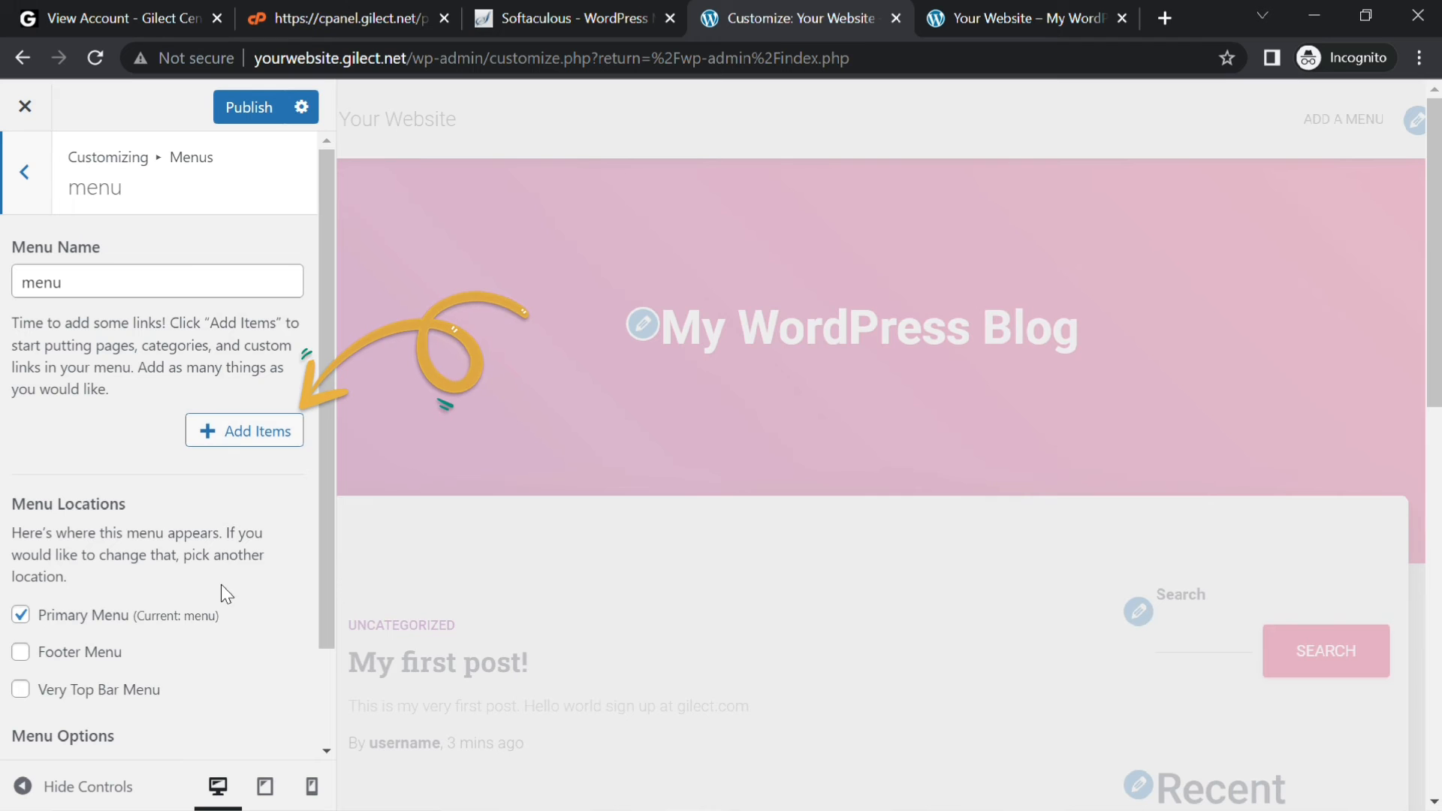
Add the About page to the new menu and publish the customizer changes
{"action": "left_click", "coordinate": [276, 442]}
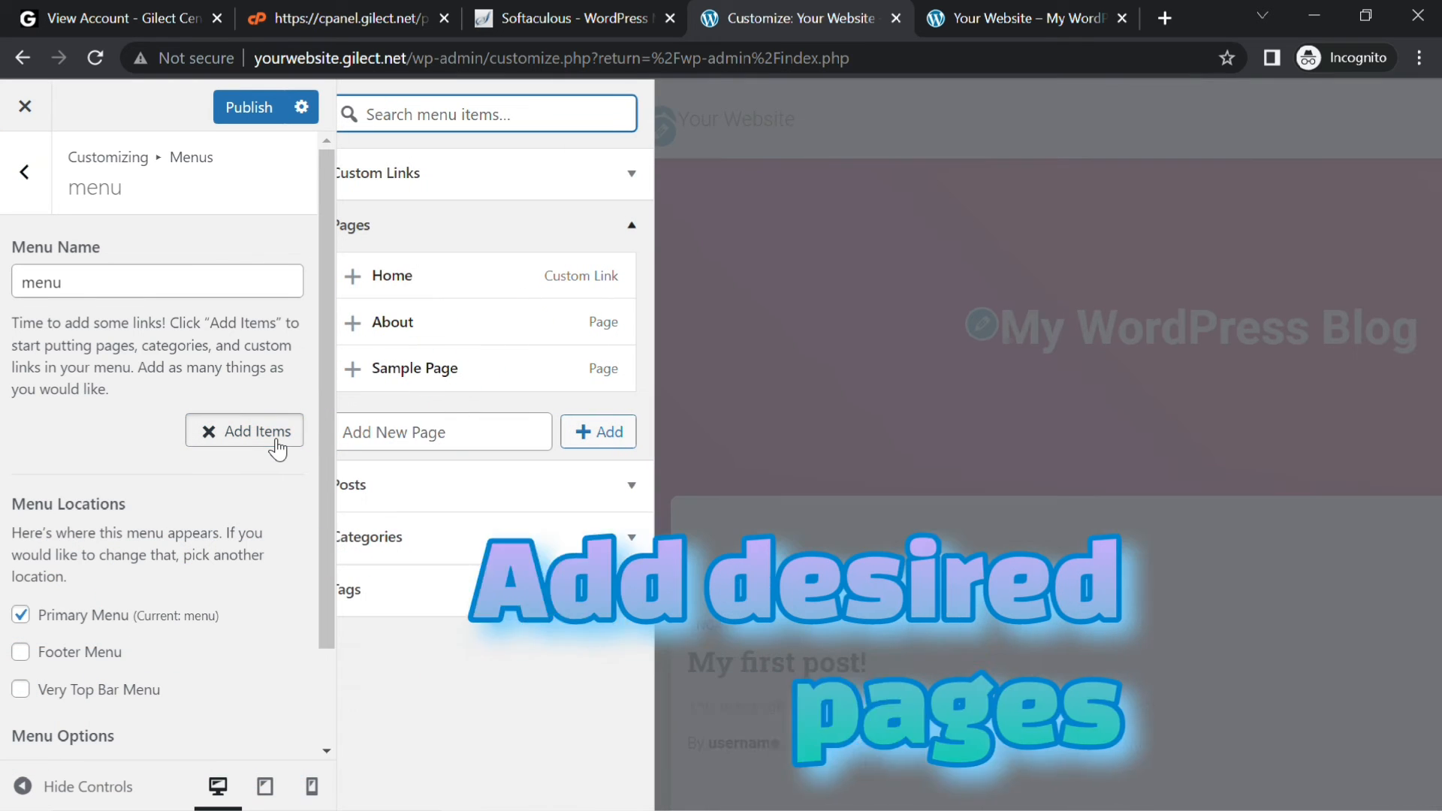
{"action": "left_click", "coordinate": [420, 336]}
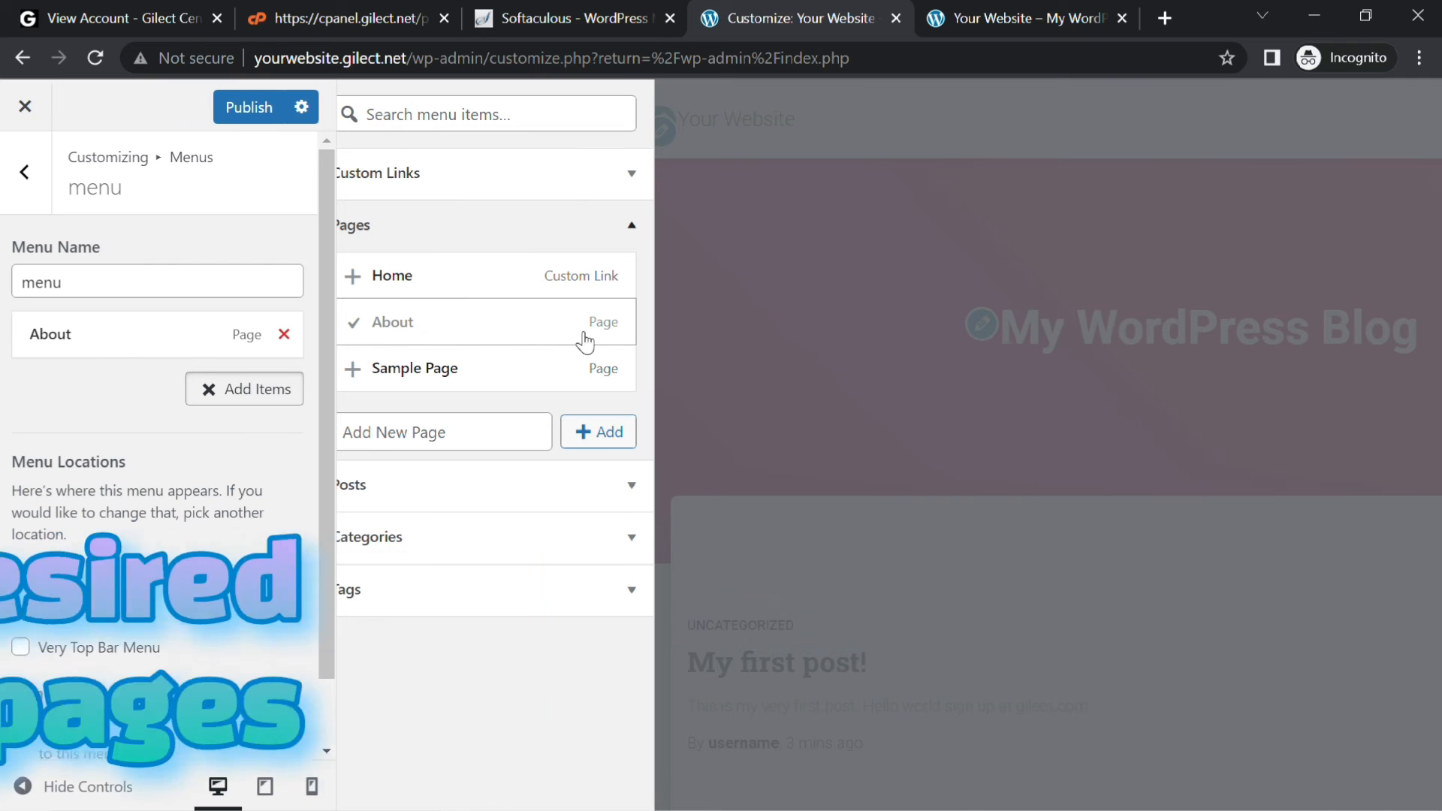
{"action": "left_click", "coordinate": [772, 374]}
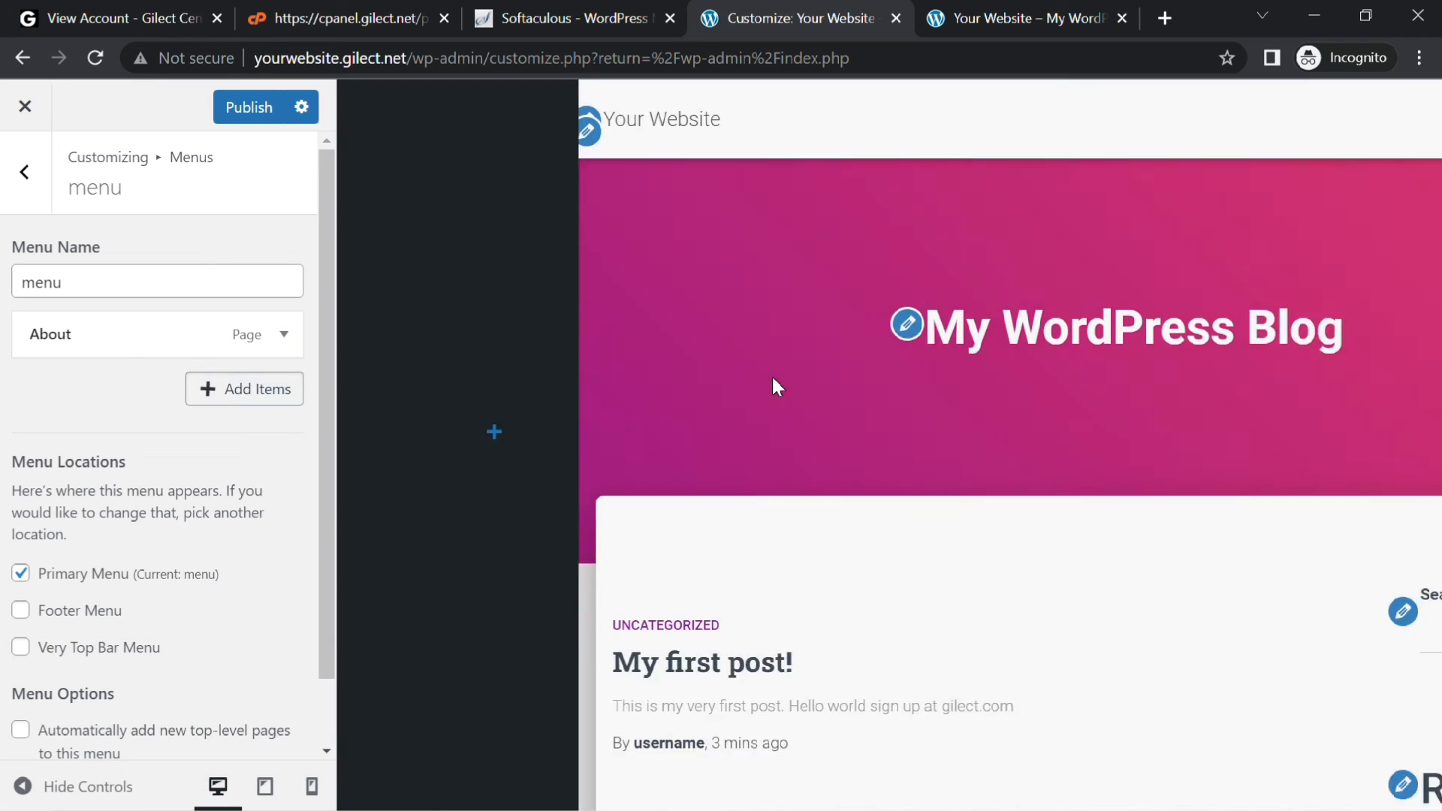
{"action": "left_click", "coordinate": [252, 112]}
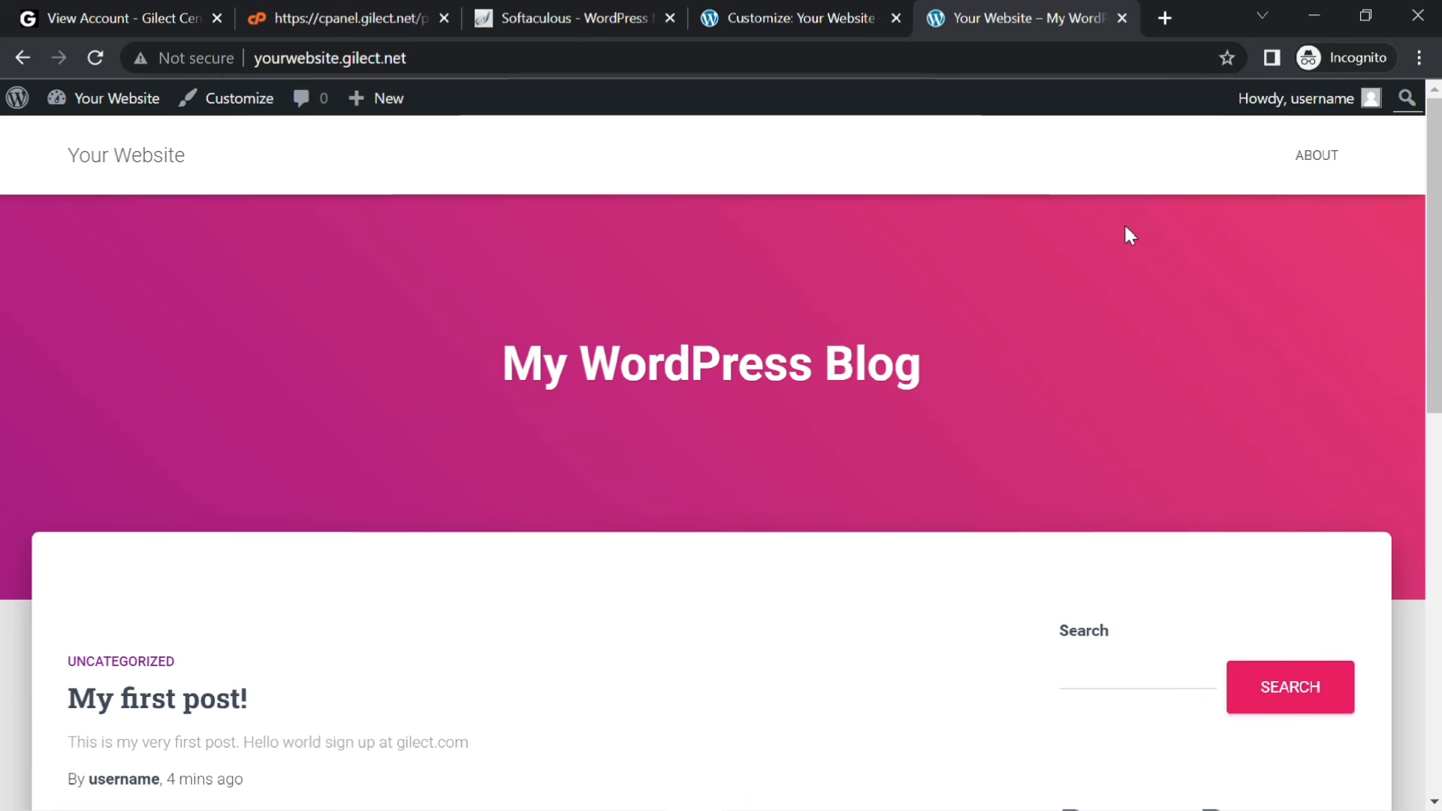
Check the live site's navigation by opening the About page and returning through the Home link to view the posts
{"action": "left_click", "coordinate": [1322, 158]}
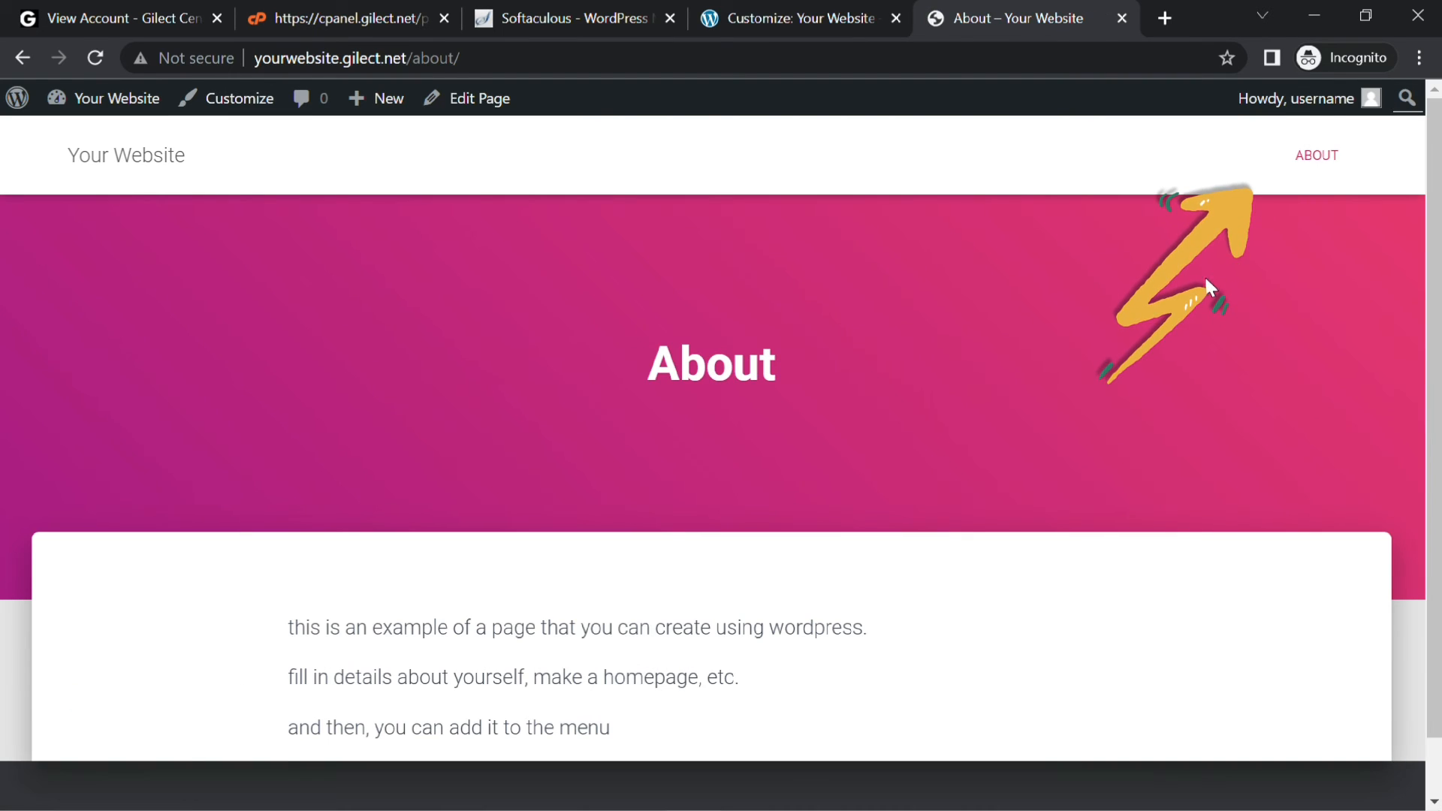
{"action": "scroll", "coordinate": [1141, 344], "scroll_direction": "down", "scroll_amount": 1}
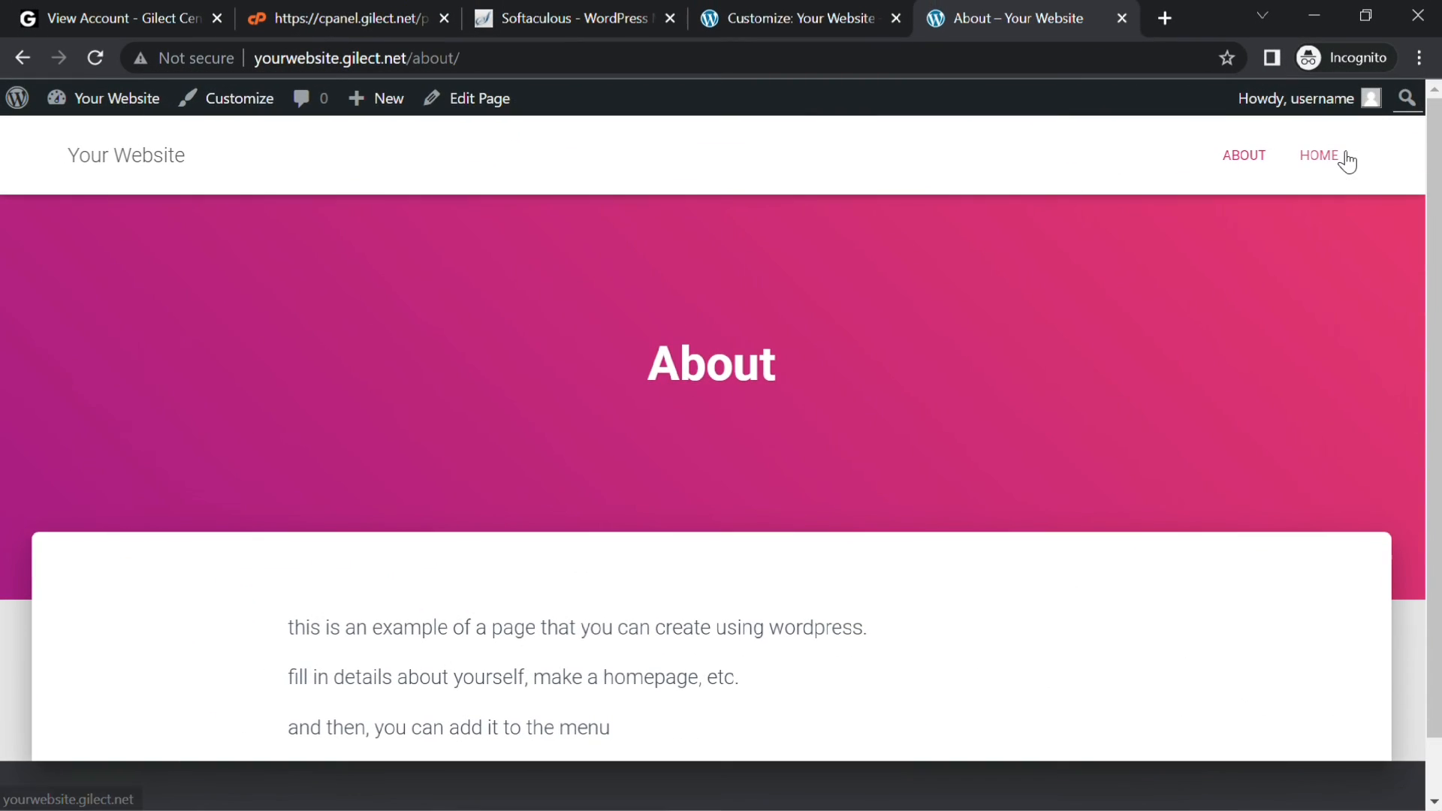
{"action": "left_click", "coordinate": [1341, 155]}
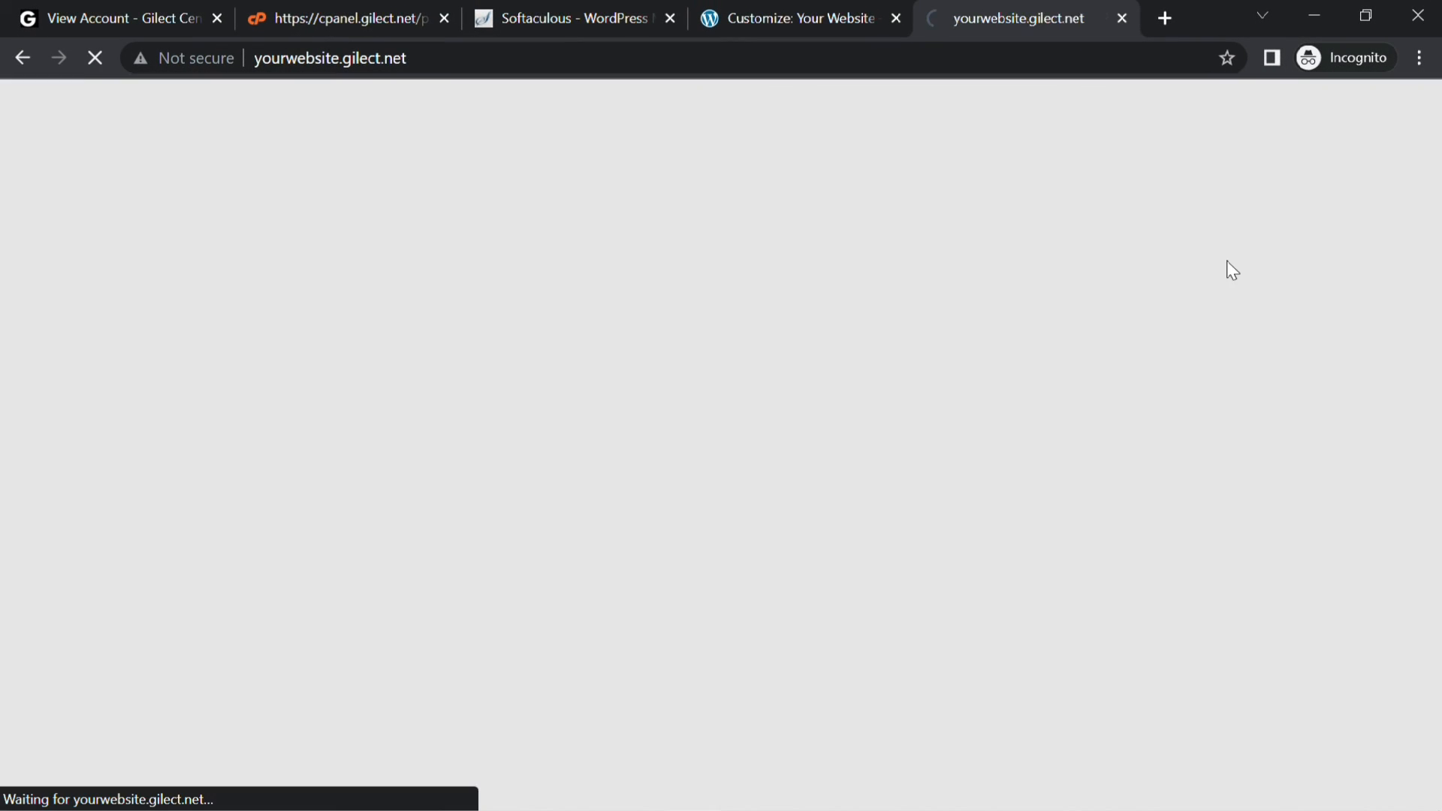
{"action": "scroll", "coordinate": [1072, 419], "scroll_direction": "down", "scroll_amount": 2}
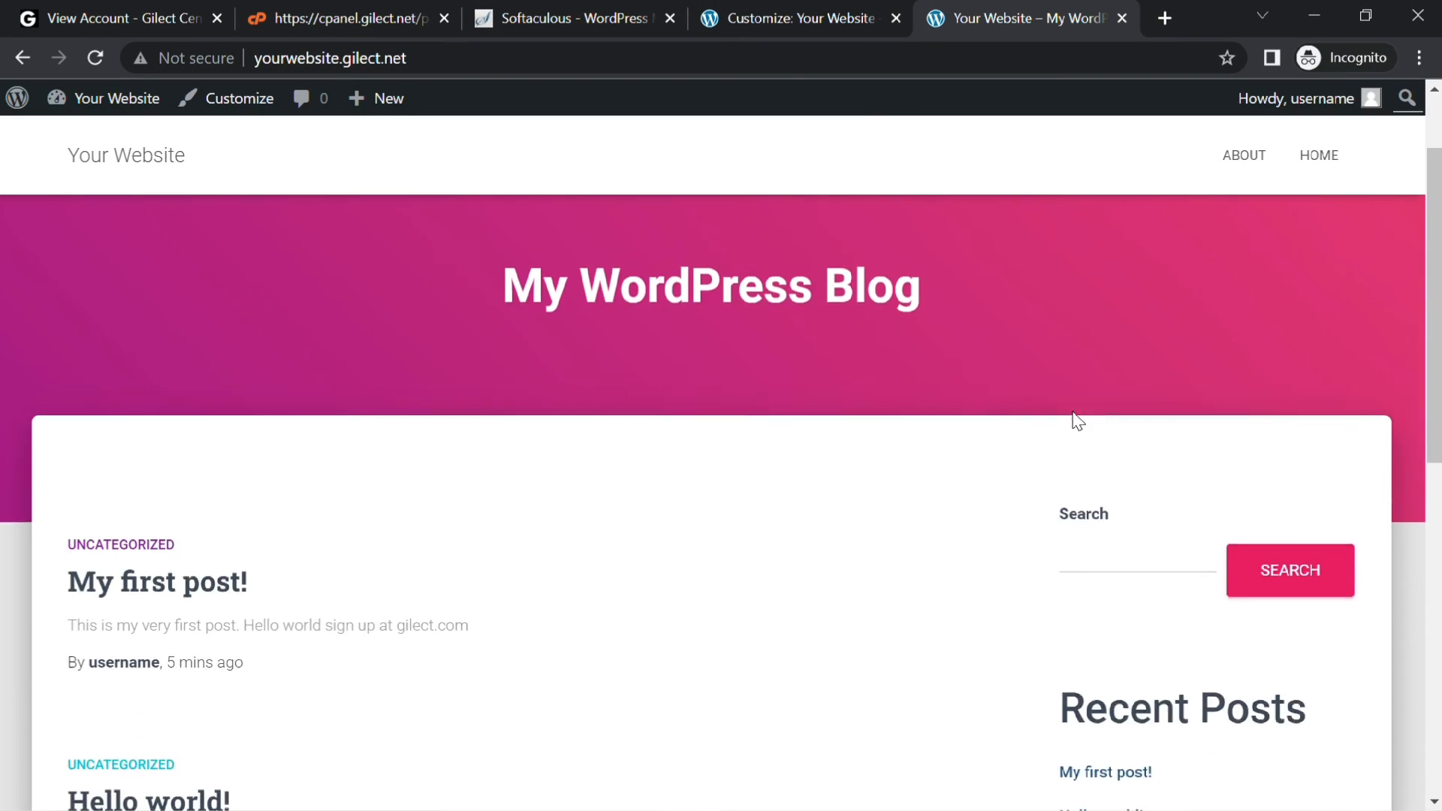
{"action": "scroll", "coordinate": [1074, 417], "scroll_direction": "up", "scroll_amount": 2}
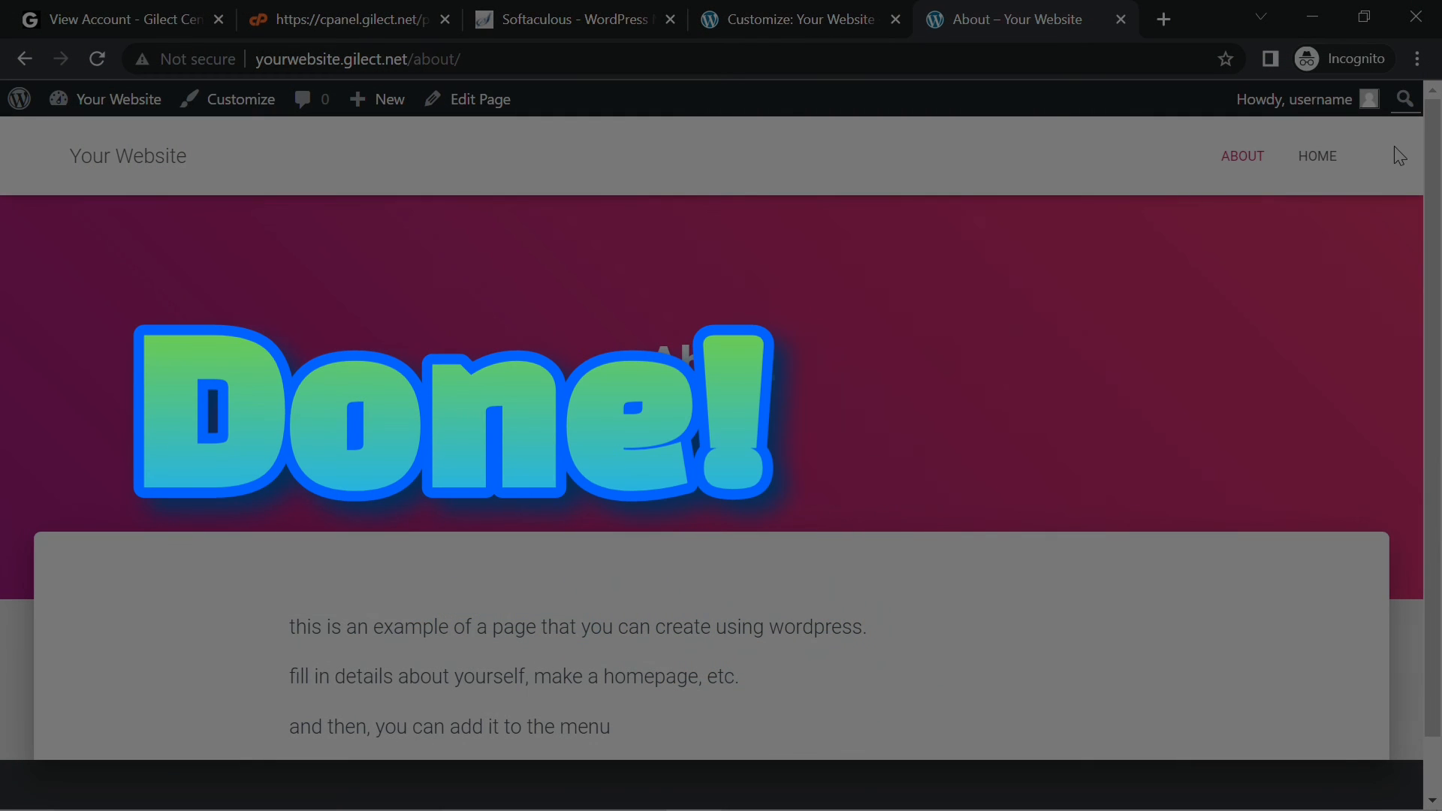
Go back from the About page to the home page and look through the blog posts and sidebar
{"action": "left_click", "coordinate": [1345, 159]}
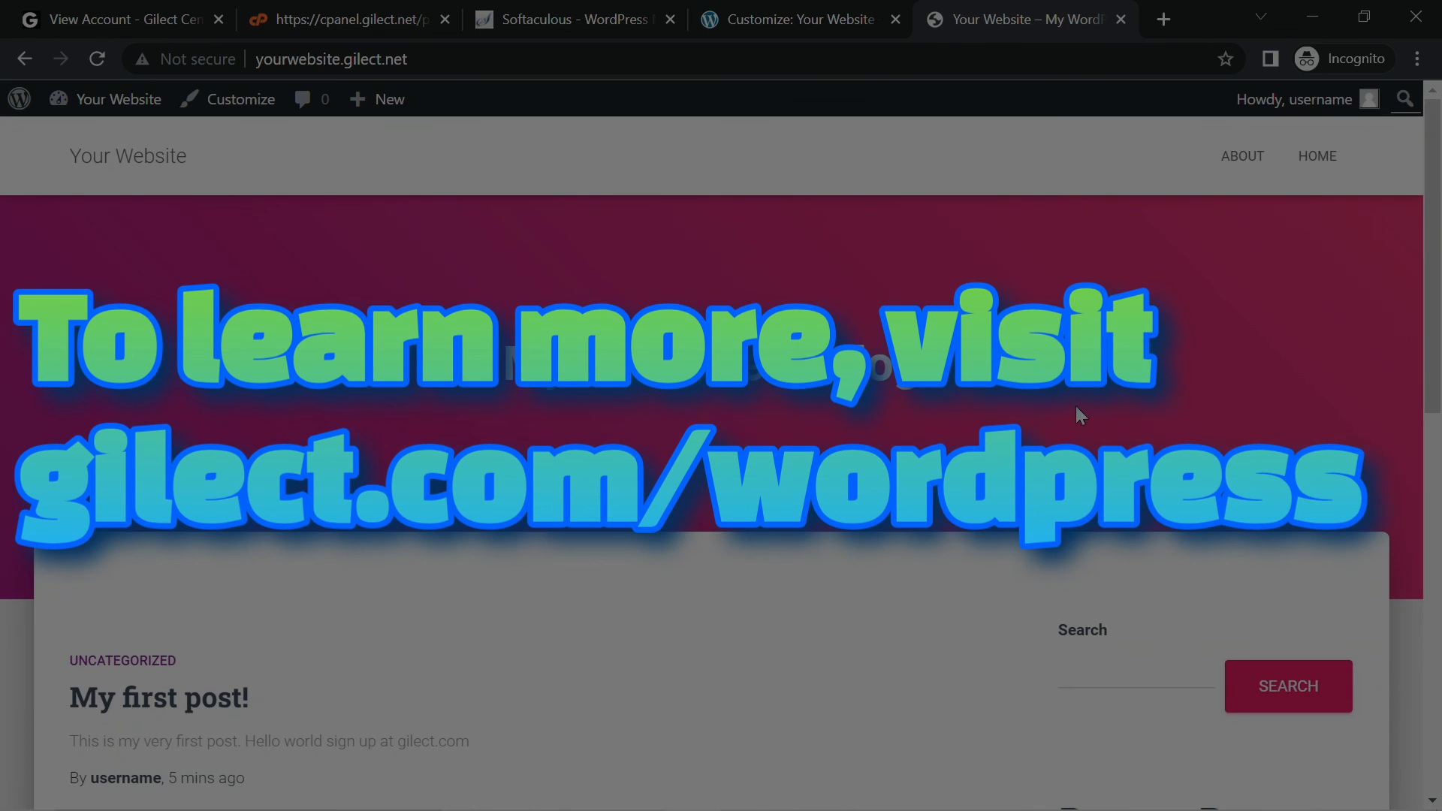
{"action": "scroll", "coordinate": [1071, 411], "scroll_direction": "down", "scroll_amount": 3}
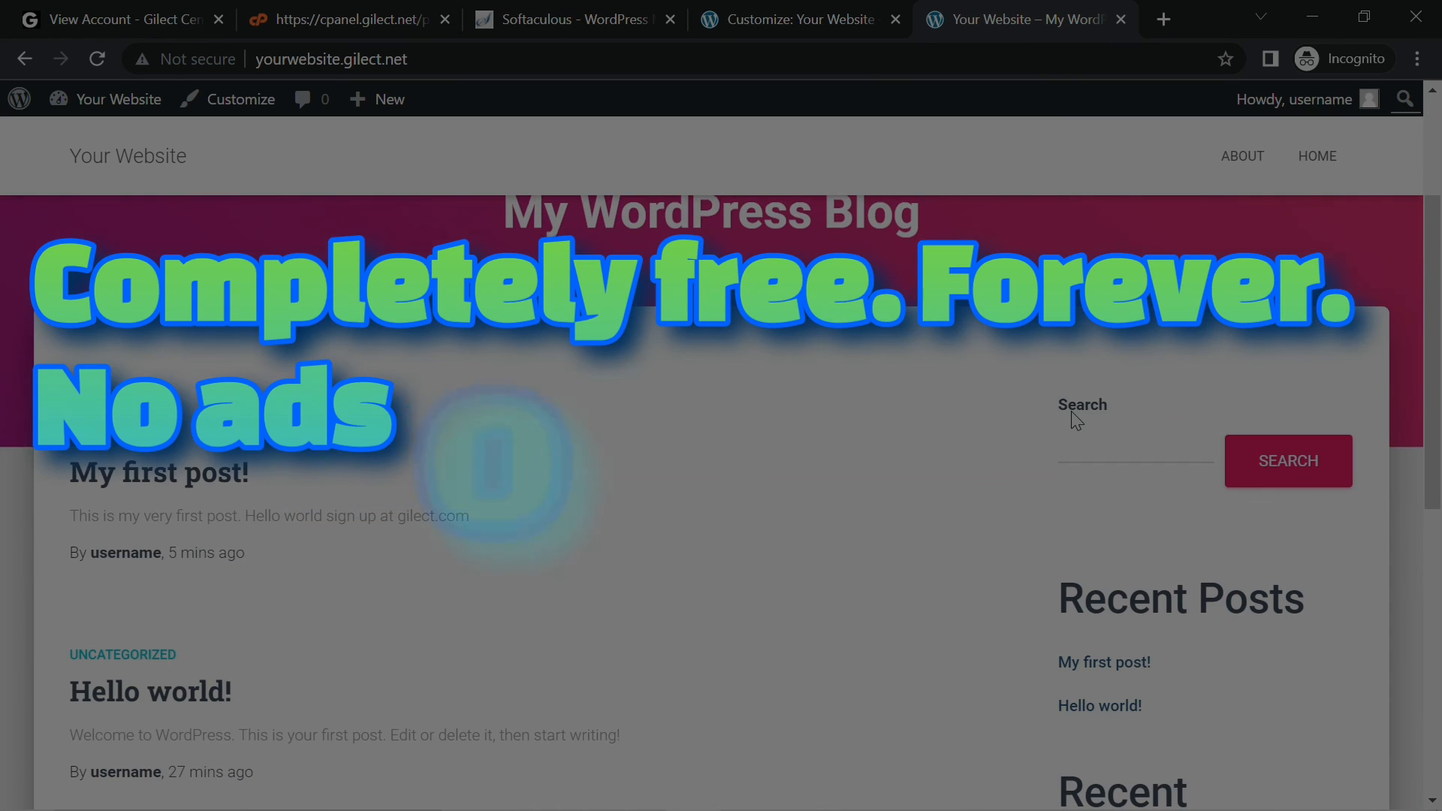
{"action": "scroll", "coordinate": [1072, 413], "scroll_direction": "up", "scroll_amount": 3}
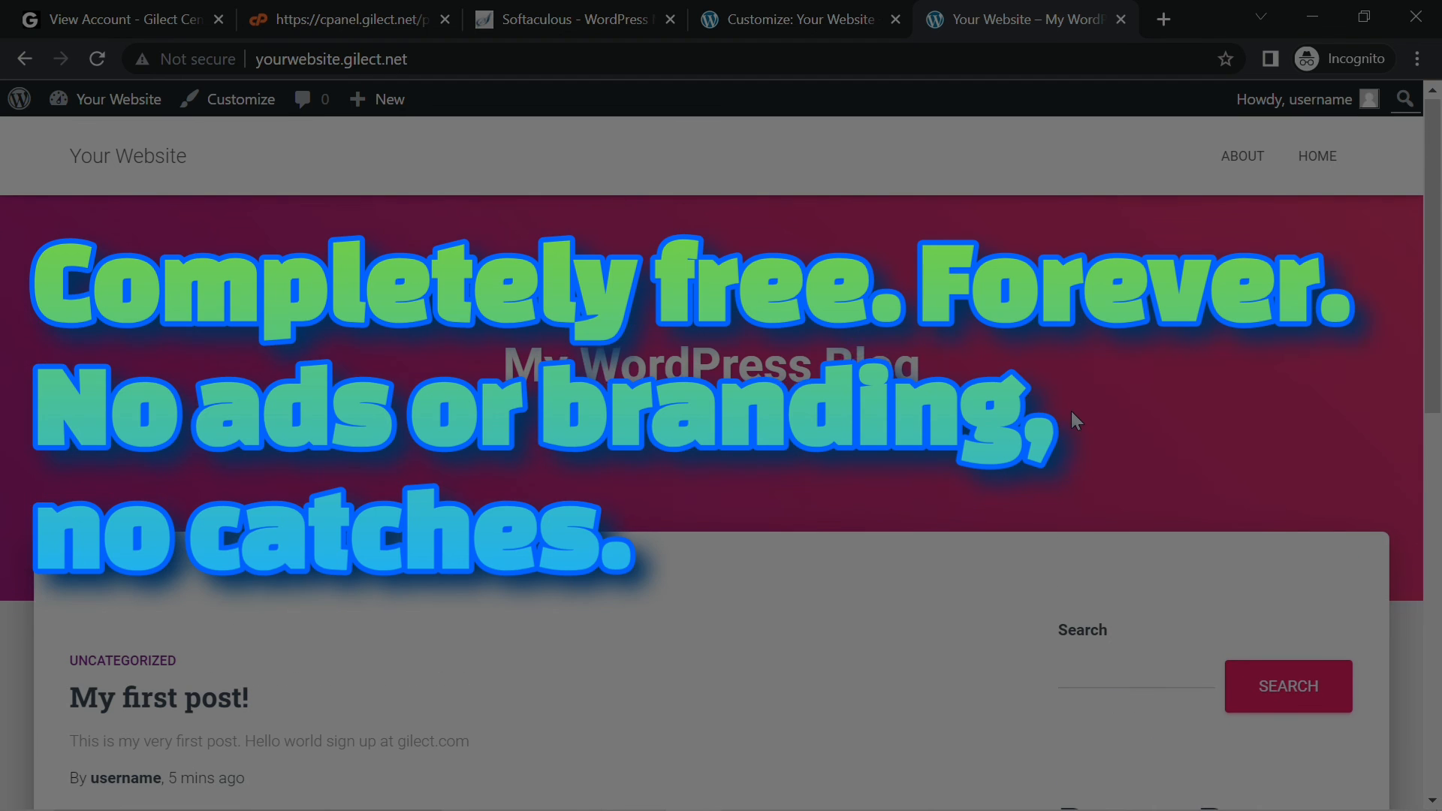